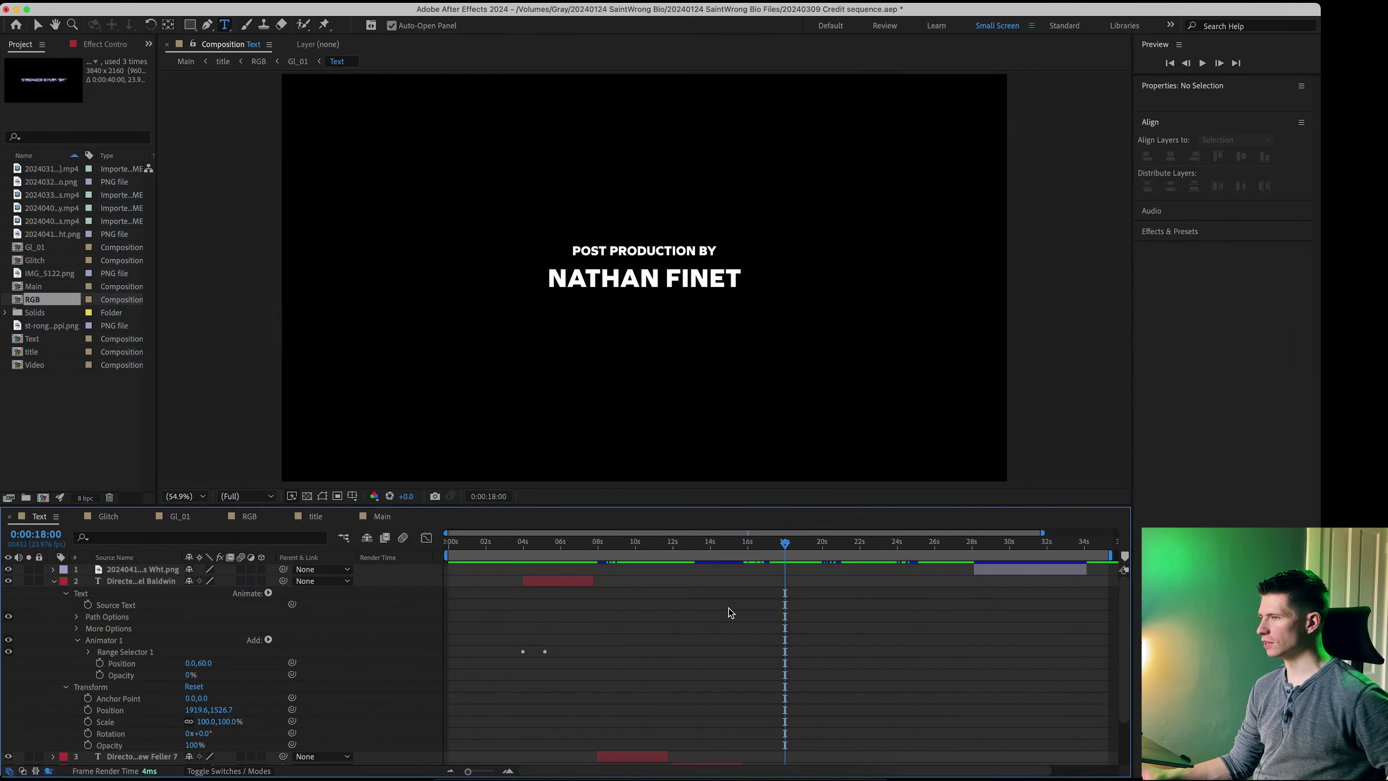
Step: Preview several credits in the Text composition and inspect the Stronger every day title layer near the start
scroll(710, 610, down, 1)
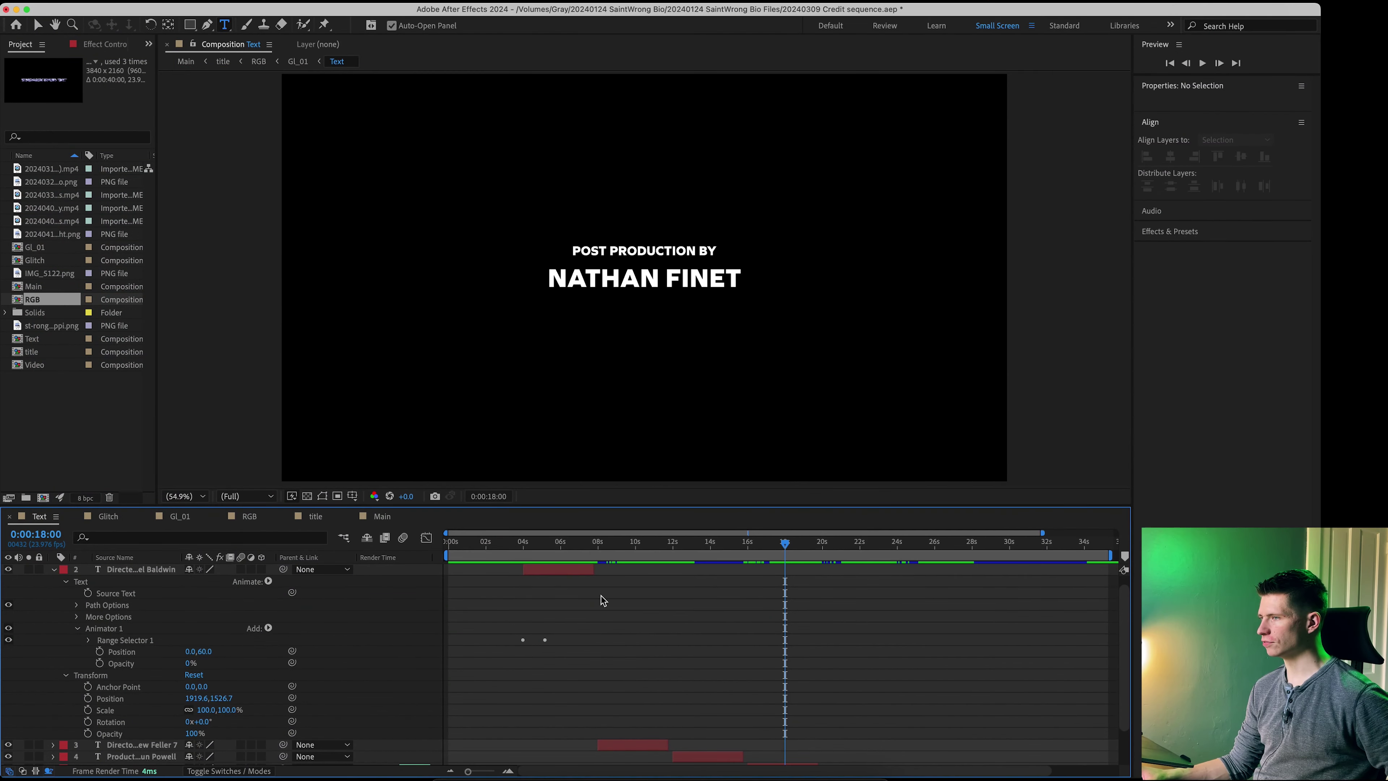
click(567, 570)
click(548, 548)
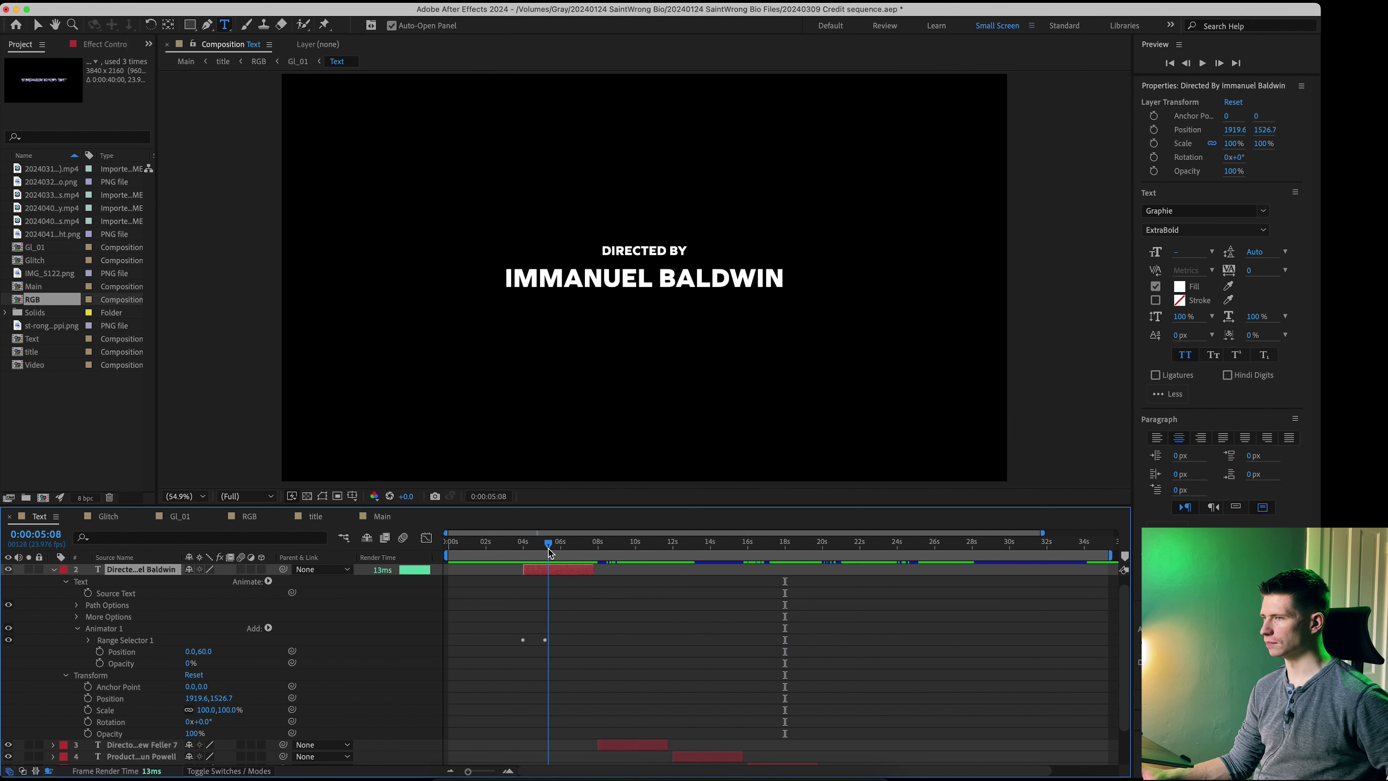
click(643, 545)
click(719, 544)
scroll(629, 628, down, 4)
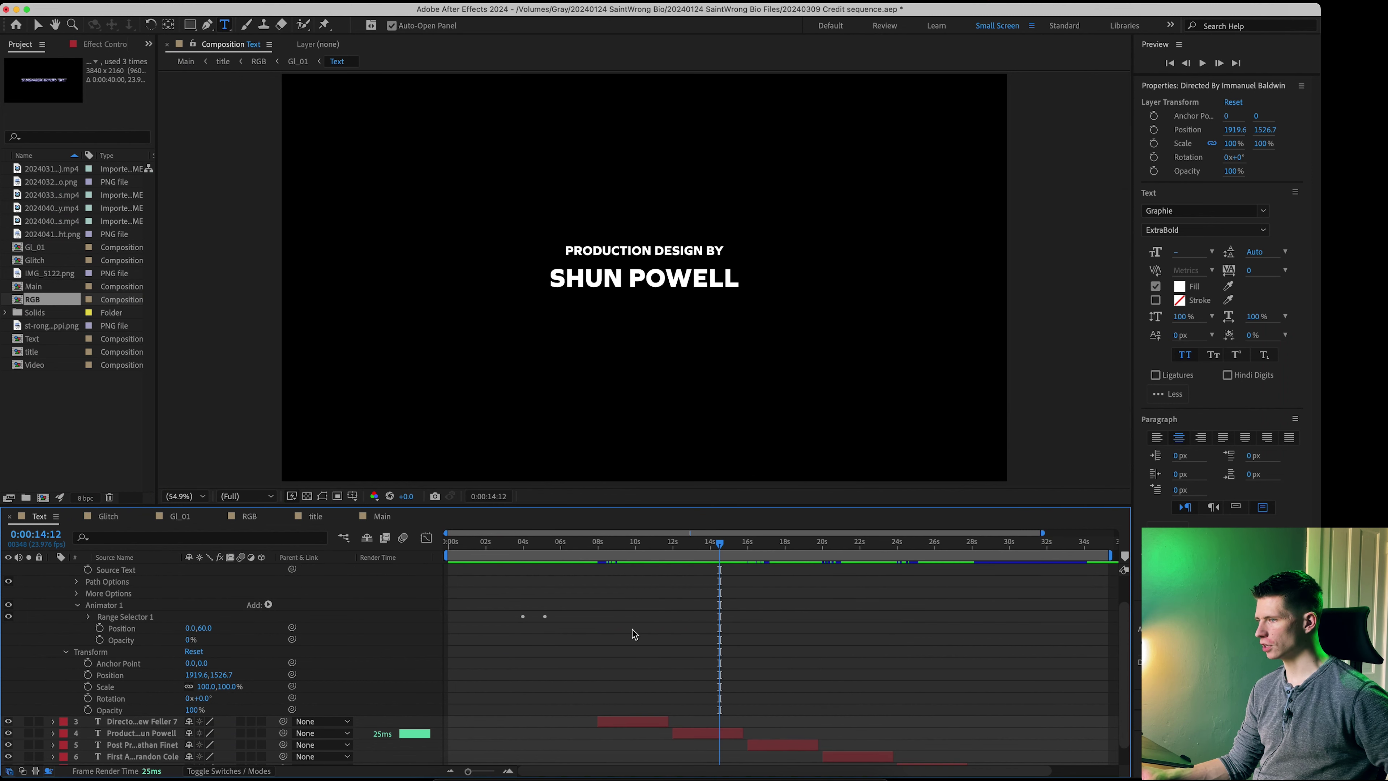
click(495, 545)
click(486, 761)
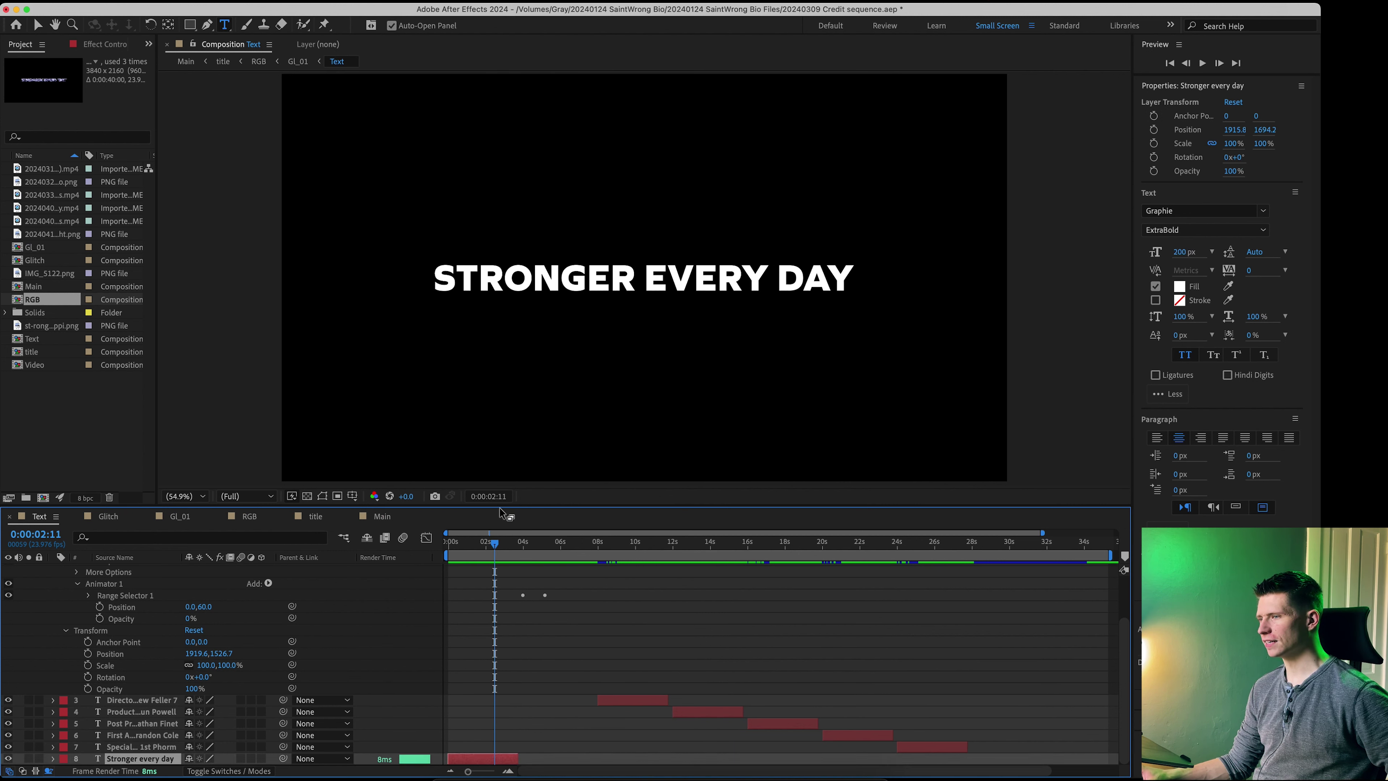
mouse_move(494, 543)
mouse_down()
mouse_move(456, 545)
mouse_move(497, 546)
mouse_up()
Step: Review the directed-by and director of photography credits and how the text layers are staggered in the Text composition
click(557, 544)
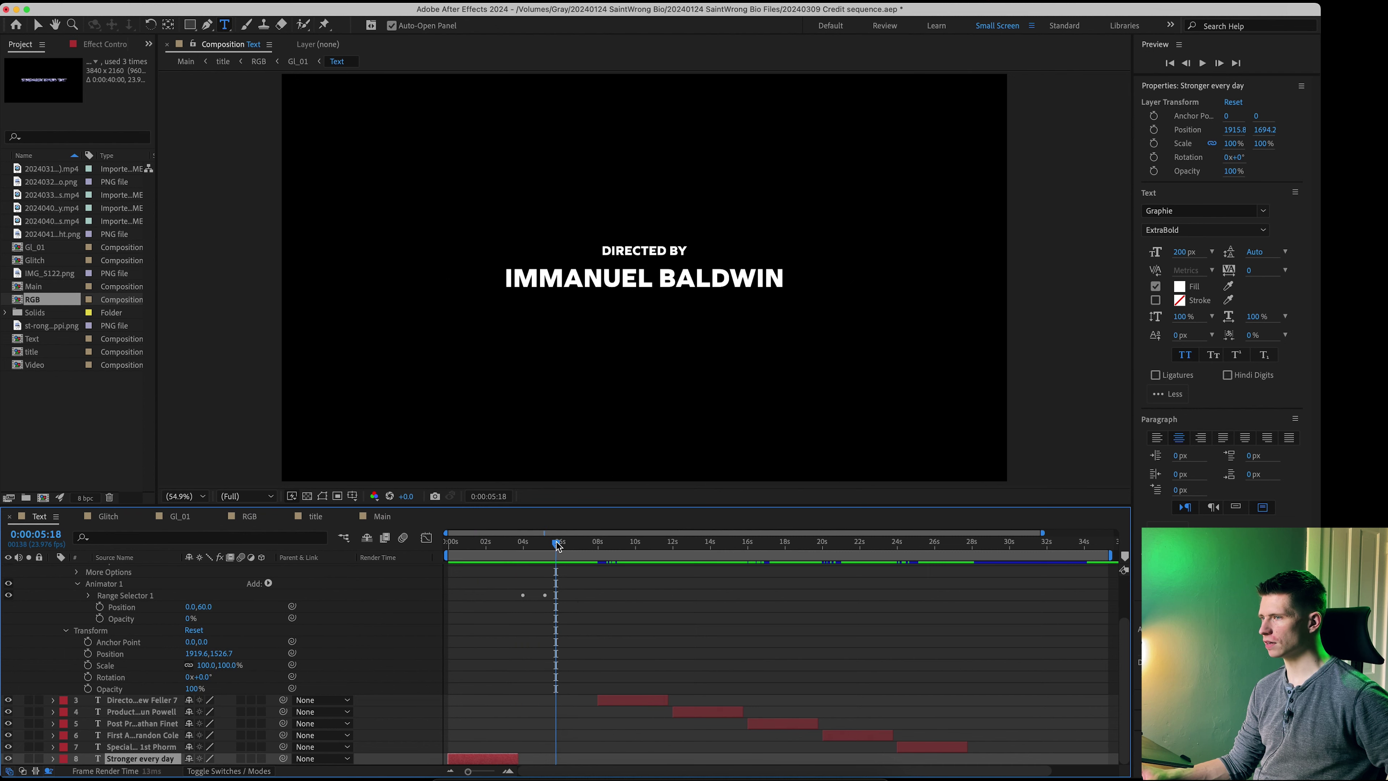
scroll(577, 594, up, 3)
click(562, 581)
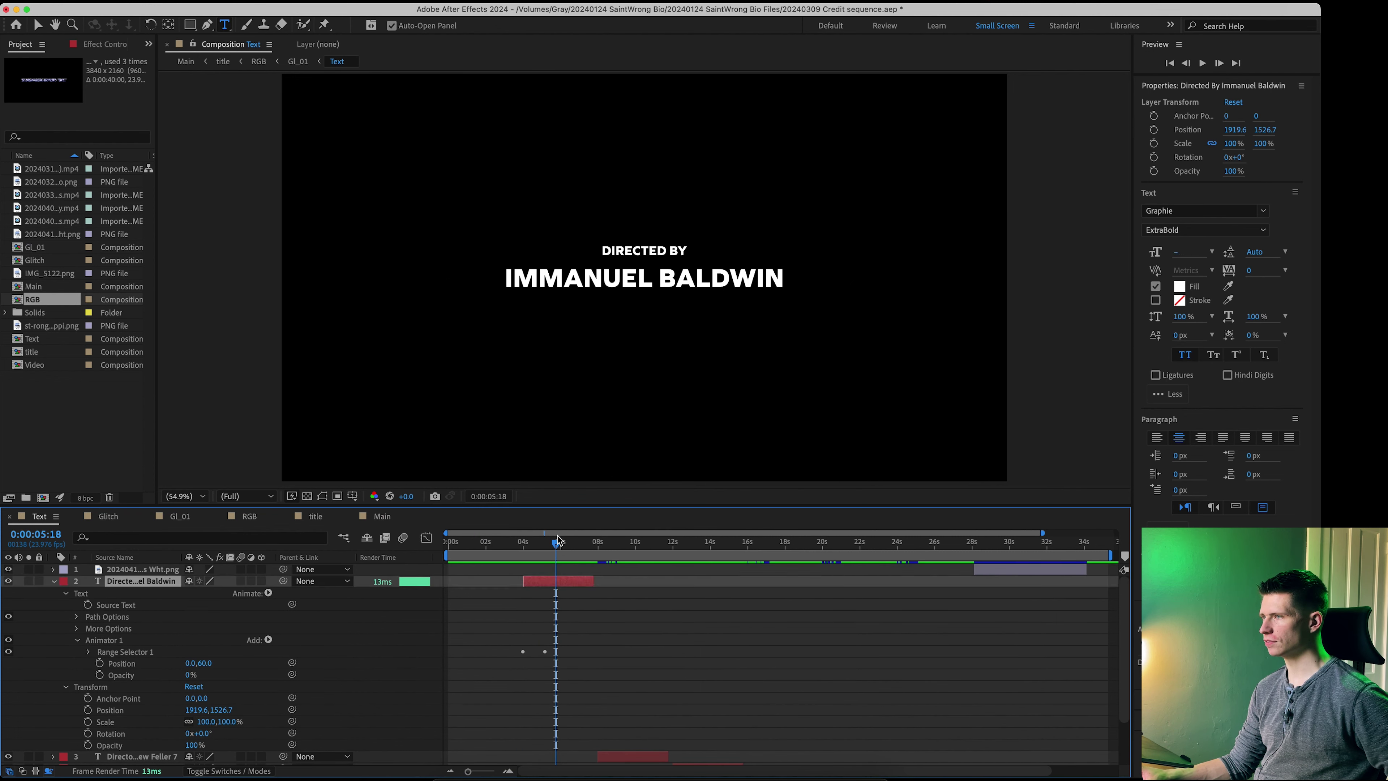
scroll(644, 563, down, 3)
click(630, 542)
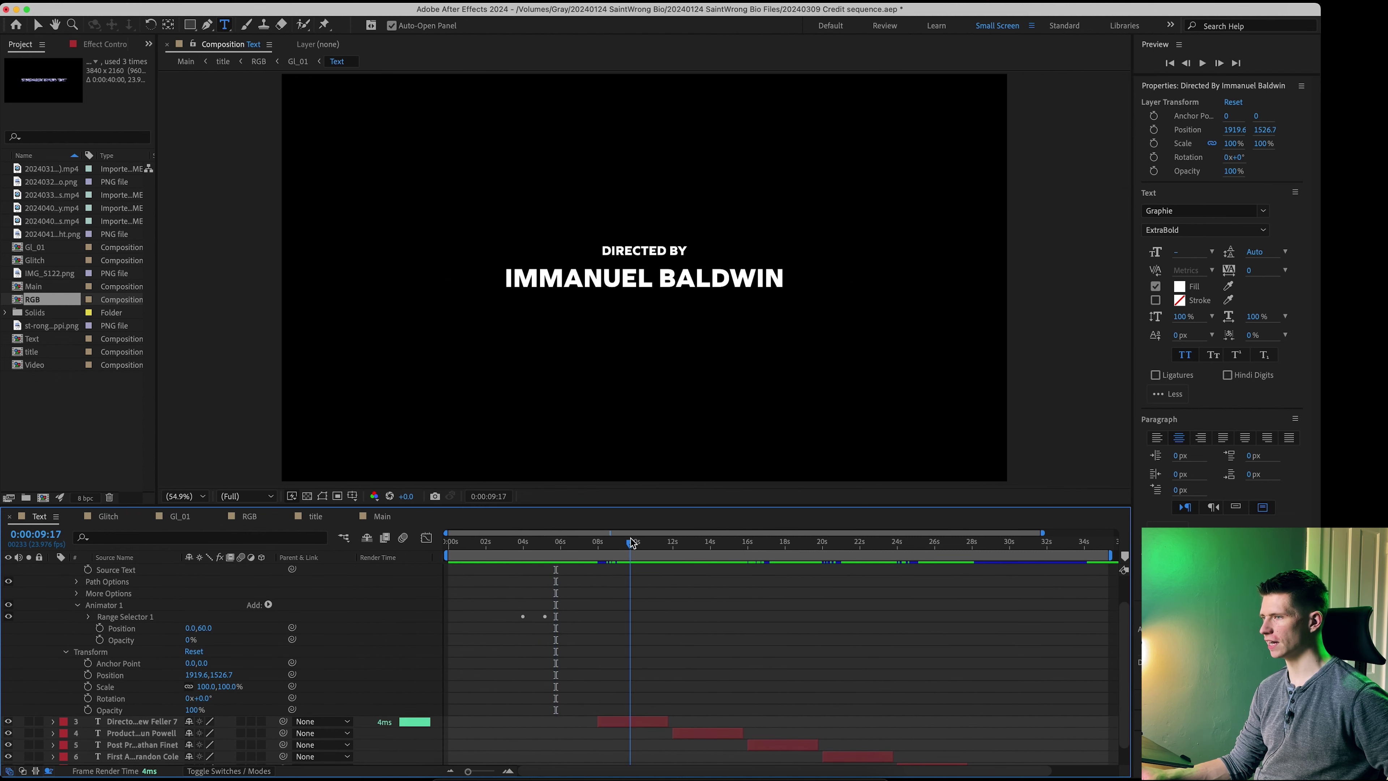
scroll(687, 616, down, 1)
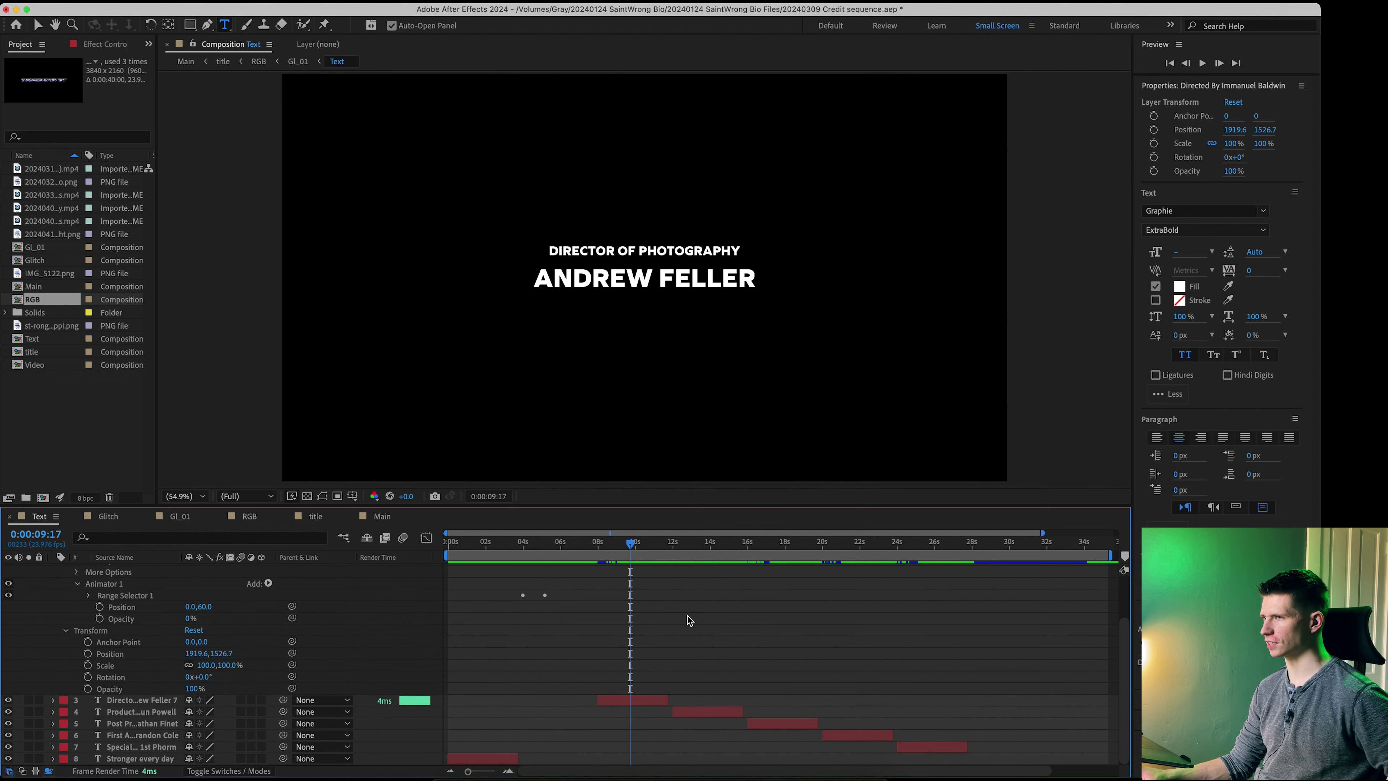
scroll(687, 618, up, 4)
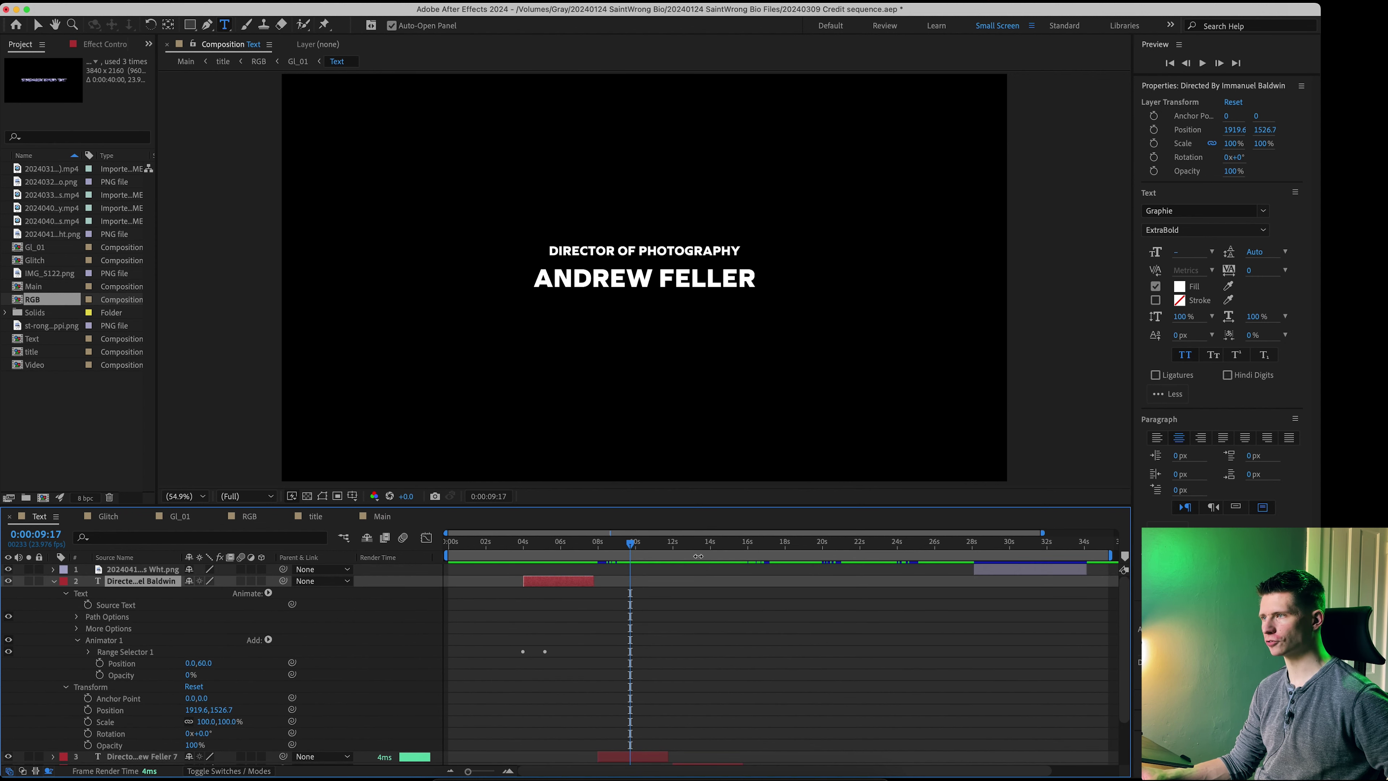
Step: Inspect the directed-by credit's text box and Animator 1 properties, scrubbing through its Range Selector keyframes from about 4 to 5 seconds
click(549, 542)
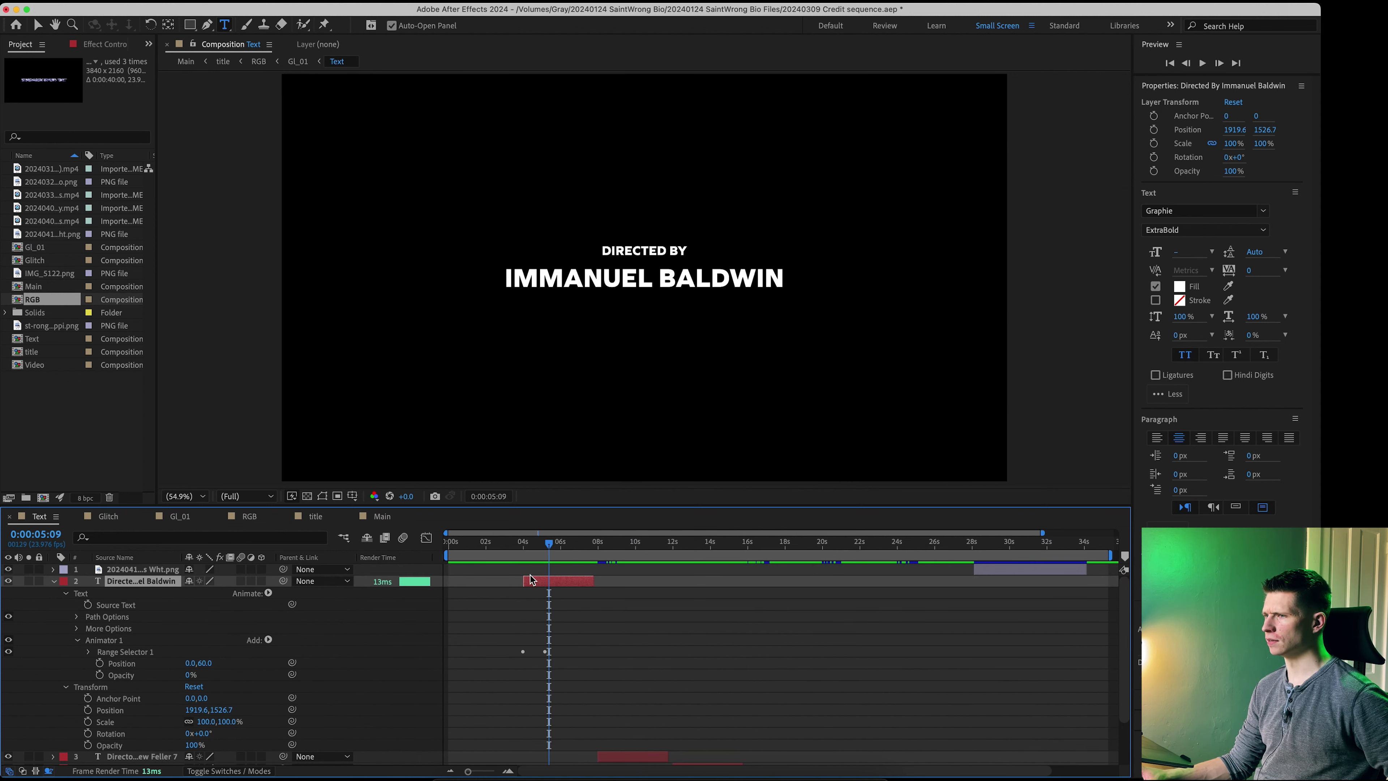
click(583, 267)
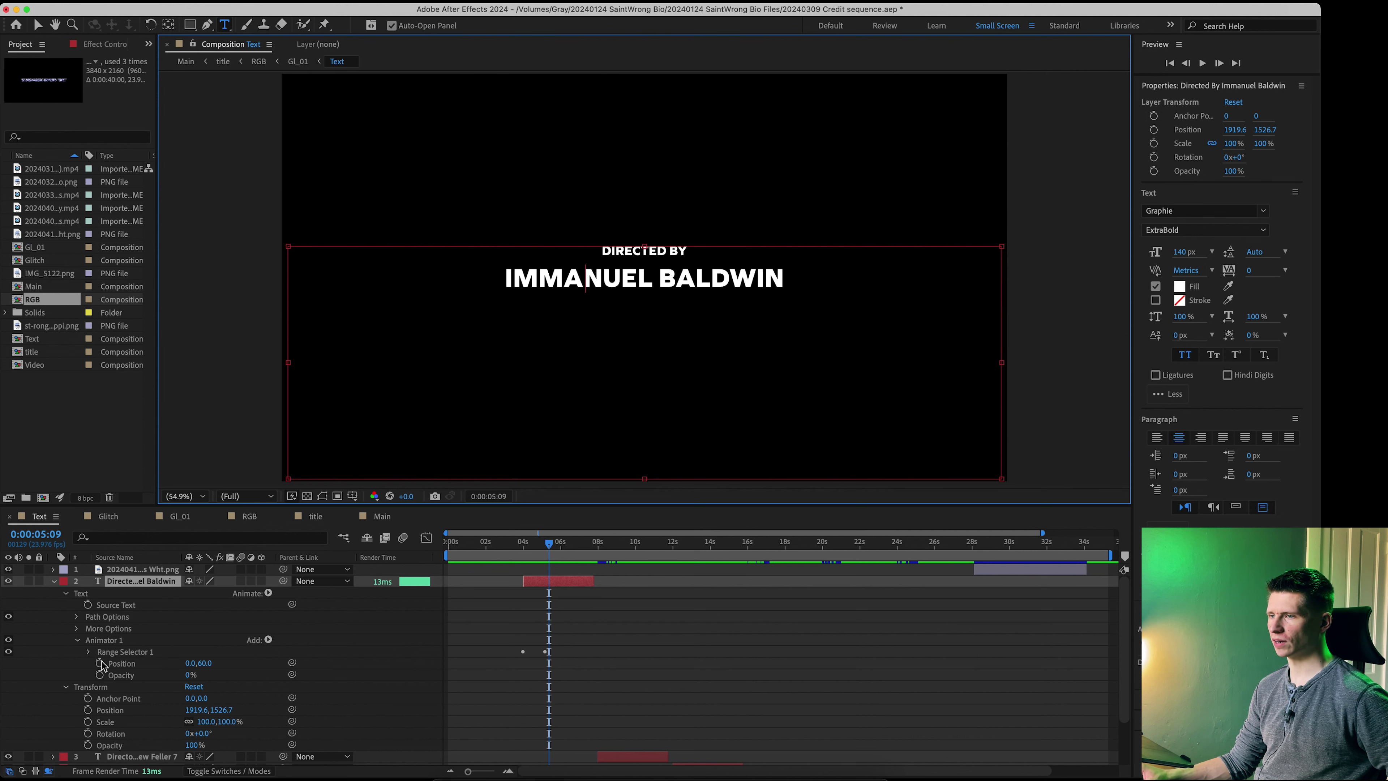
scroll(166, 666, down, 2)
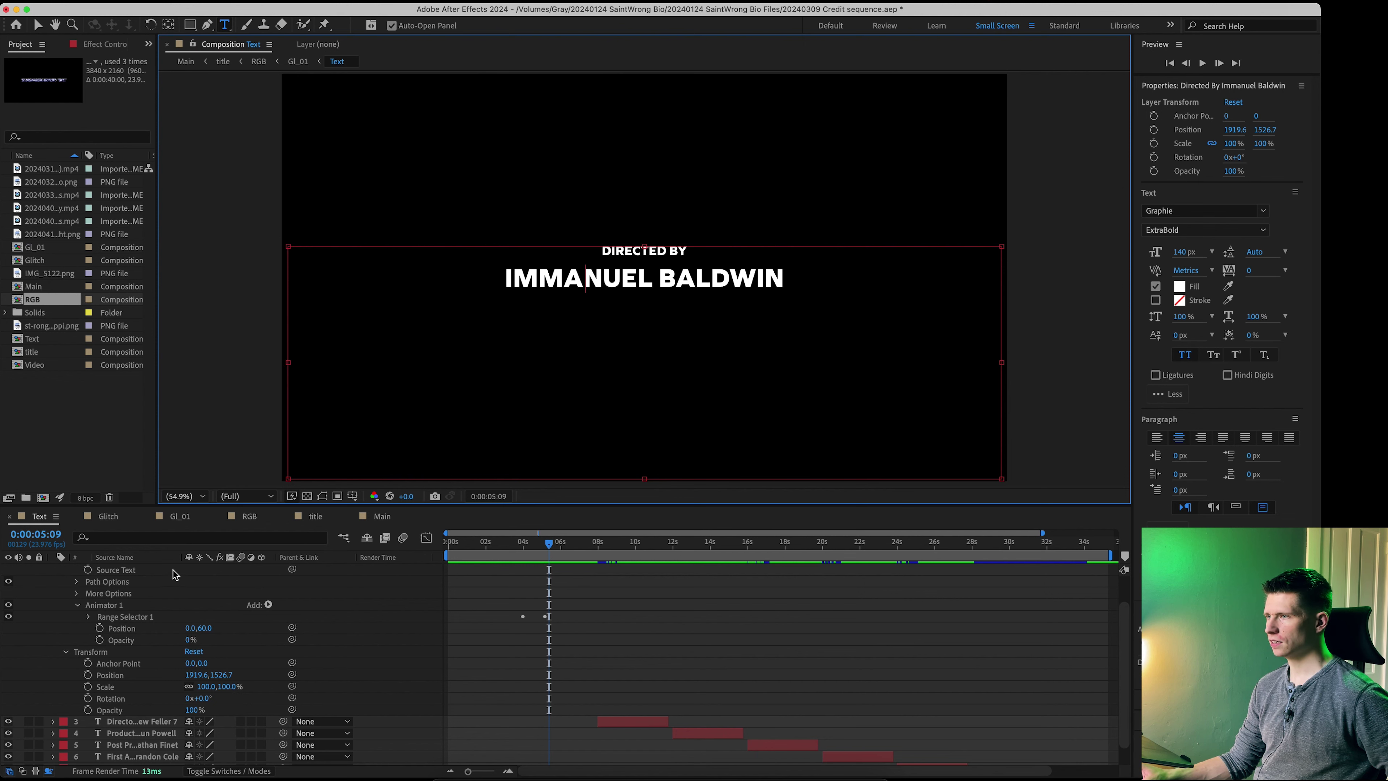
scroll(235, 579, up, 2)
click(528, 545)
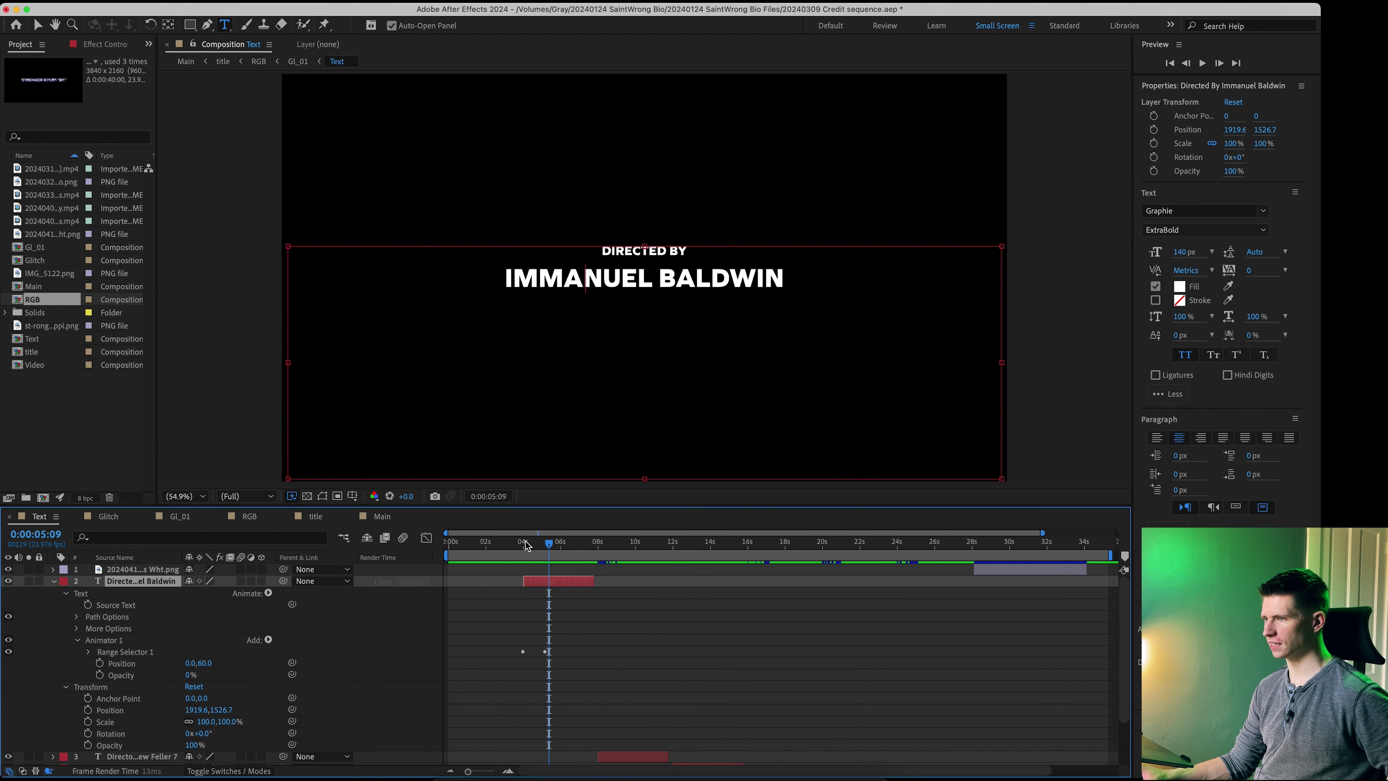
drag(529, 545, 547, 547)
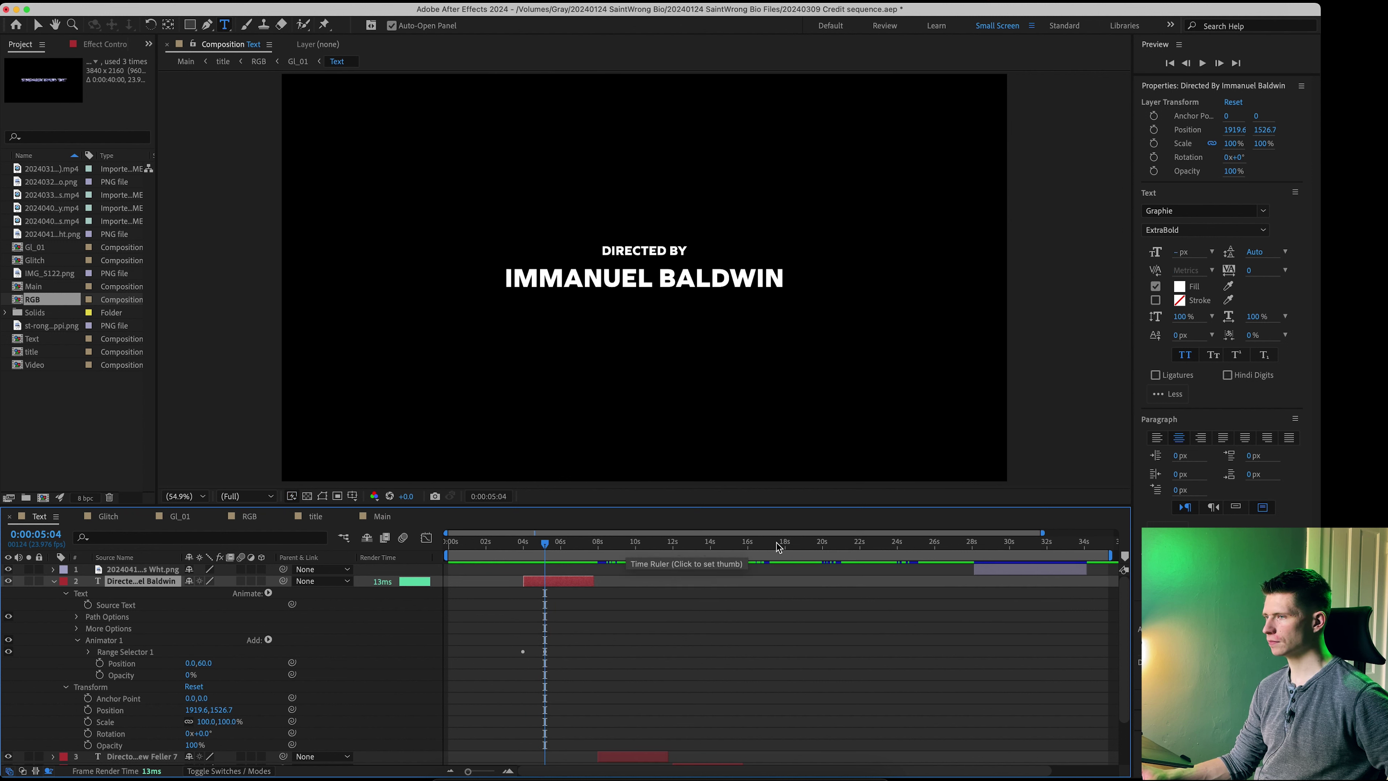
Step: Look at the font choices for the directed-by credit without changing the font, and scrub back through the credits to the opening title
mouse_move(770, 551)
mouse_down()
mouse_move(745, 551)
mouse_move(773, 550)
mouse_up()
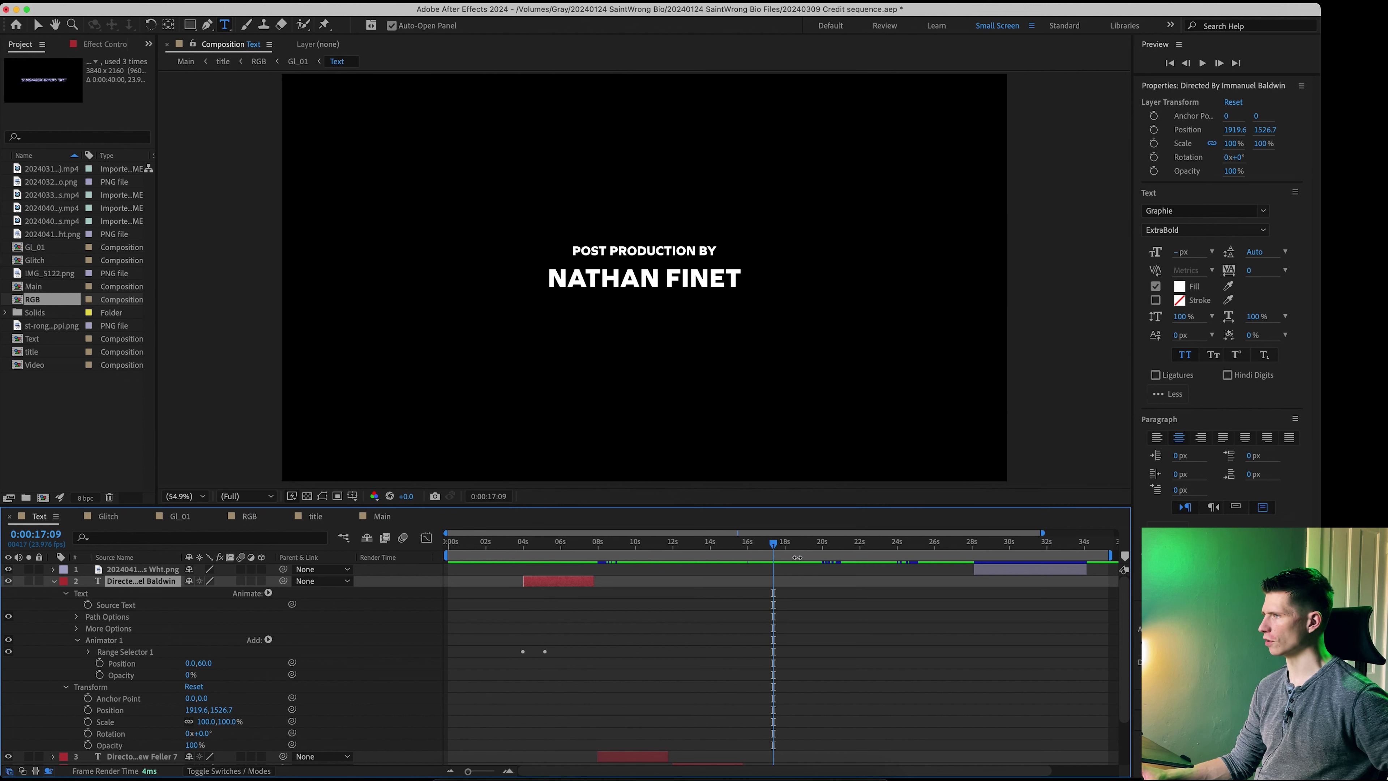
click(1220, 211)
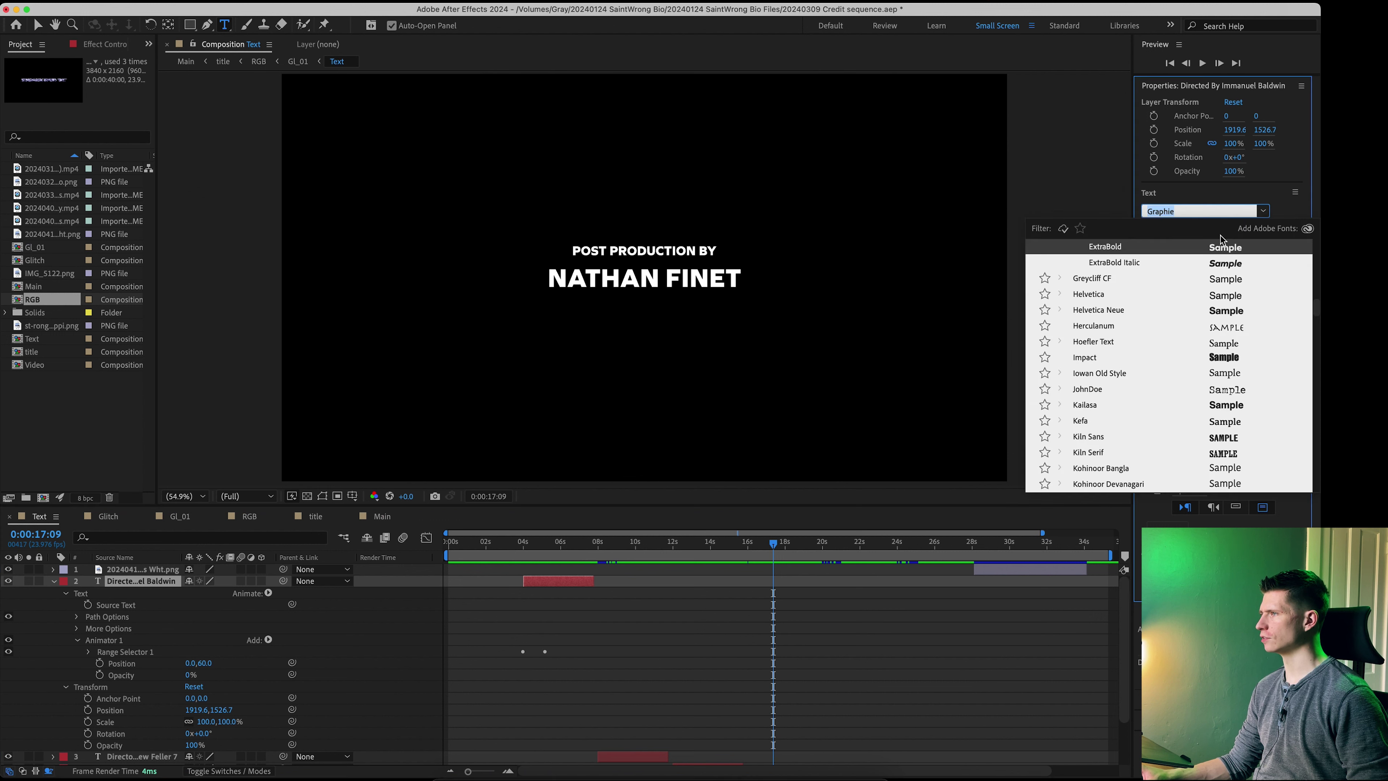
key(Escape)
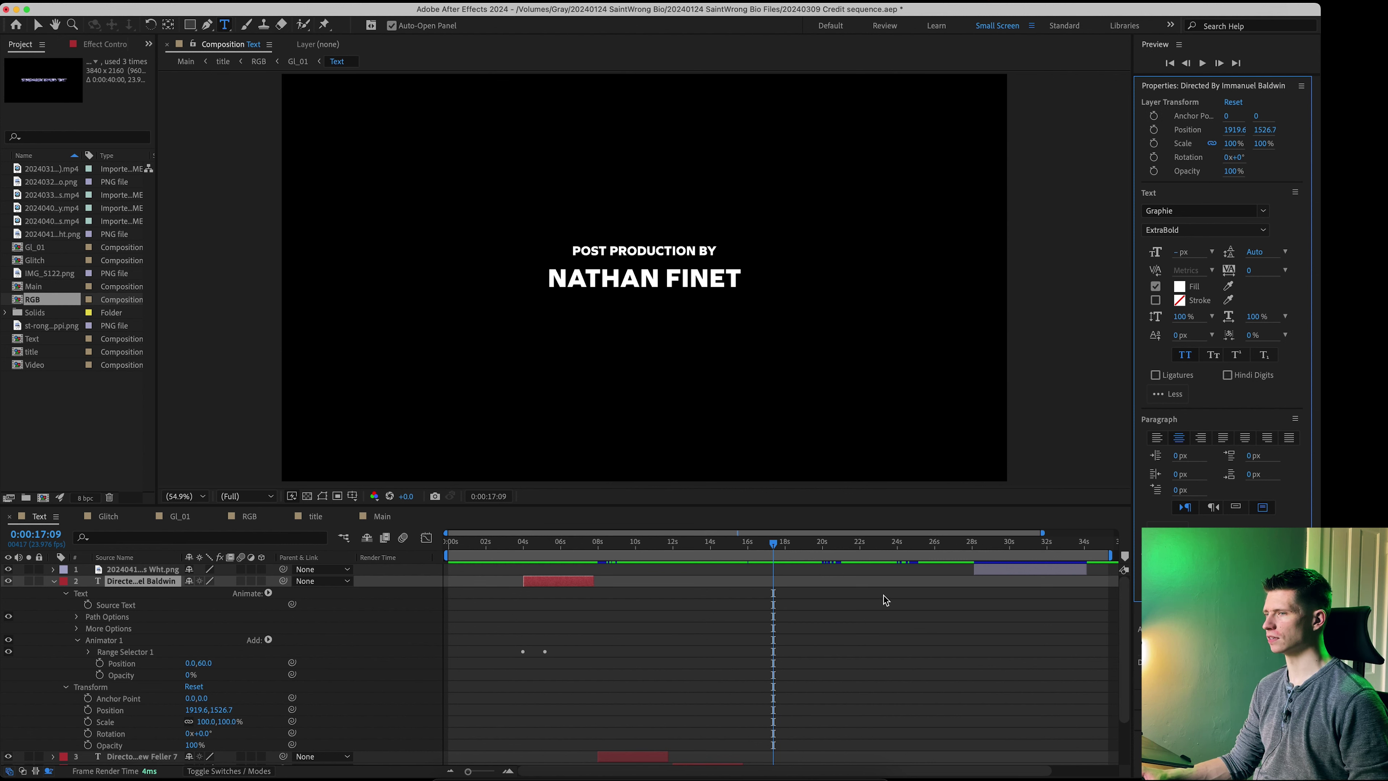
drag(997, 544, 458, 550)
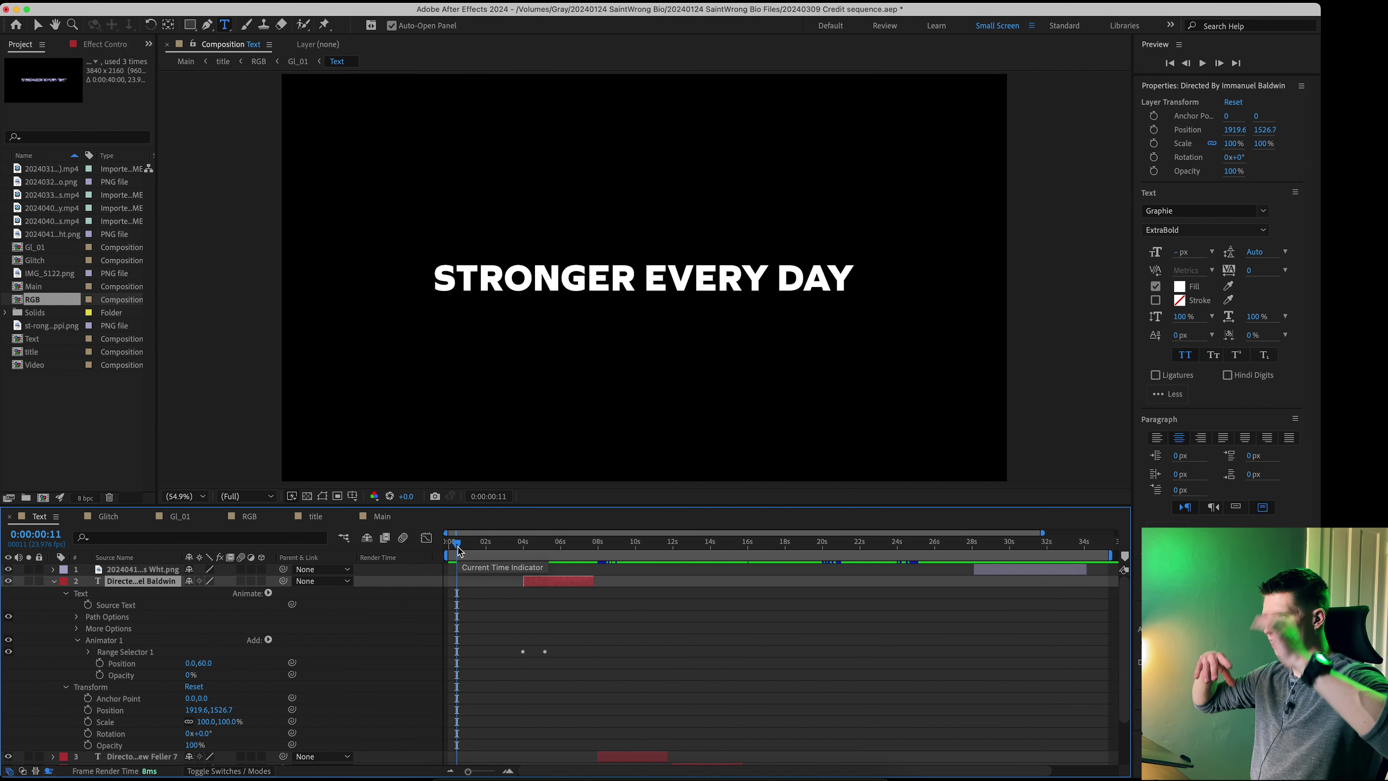
drag(459, 551, 489, 546)
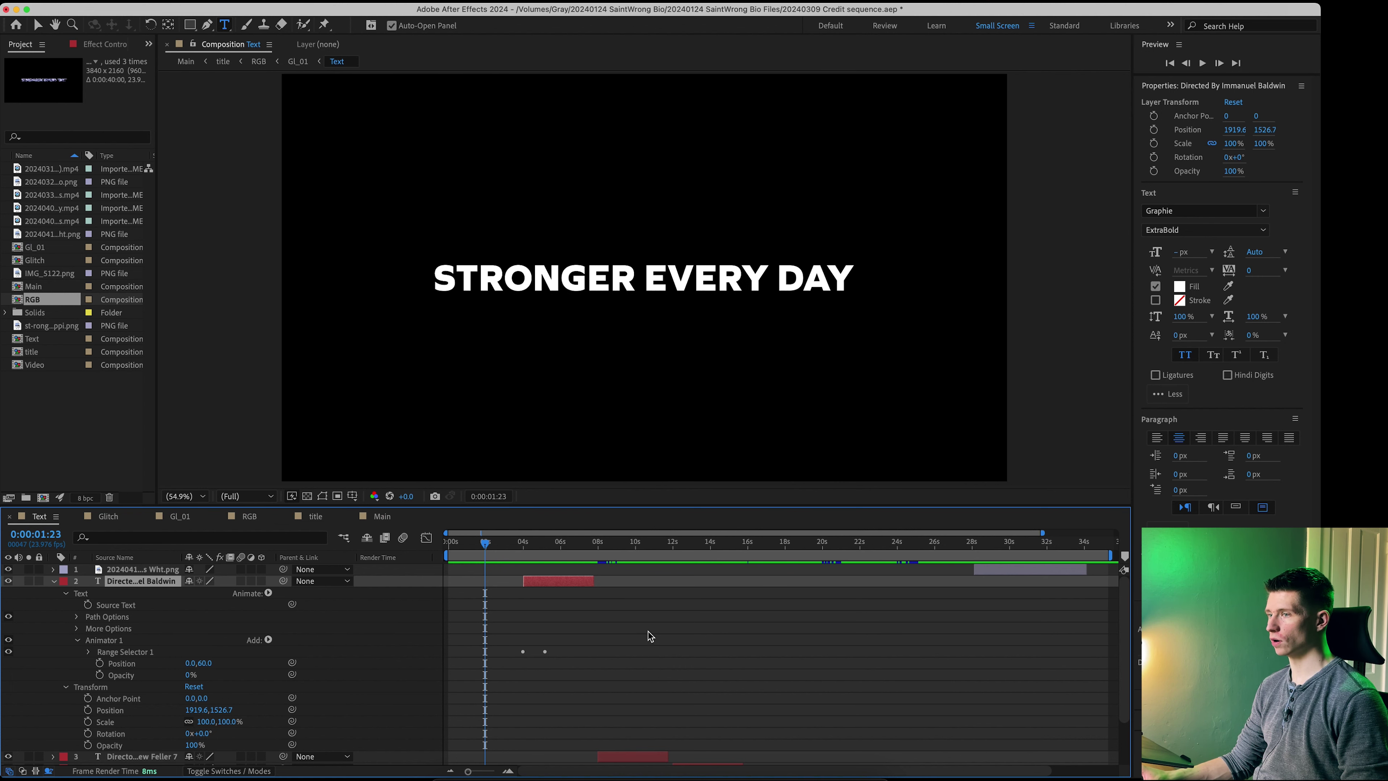
Step: Open the Glitch composition and examine the animated noise and the Fractal Noise settings of the Fractile noise layer
click(108, 516)
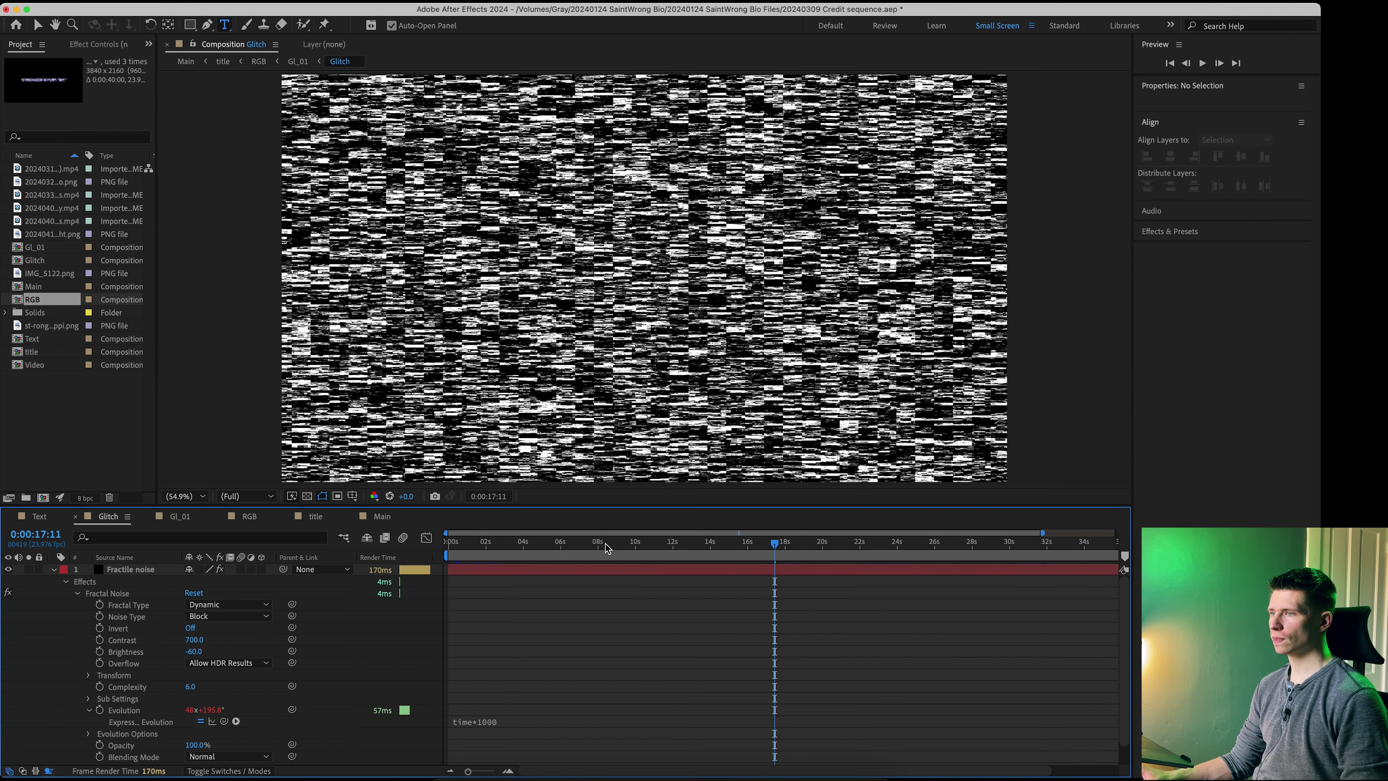
drag(612, 545, 471, 544)
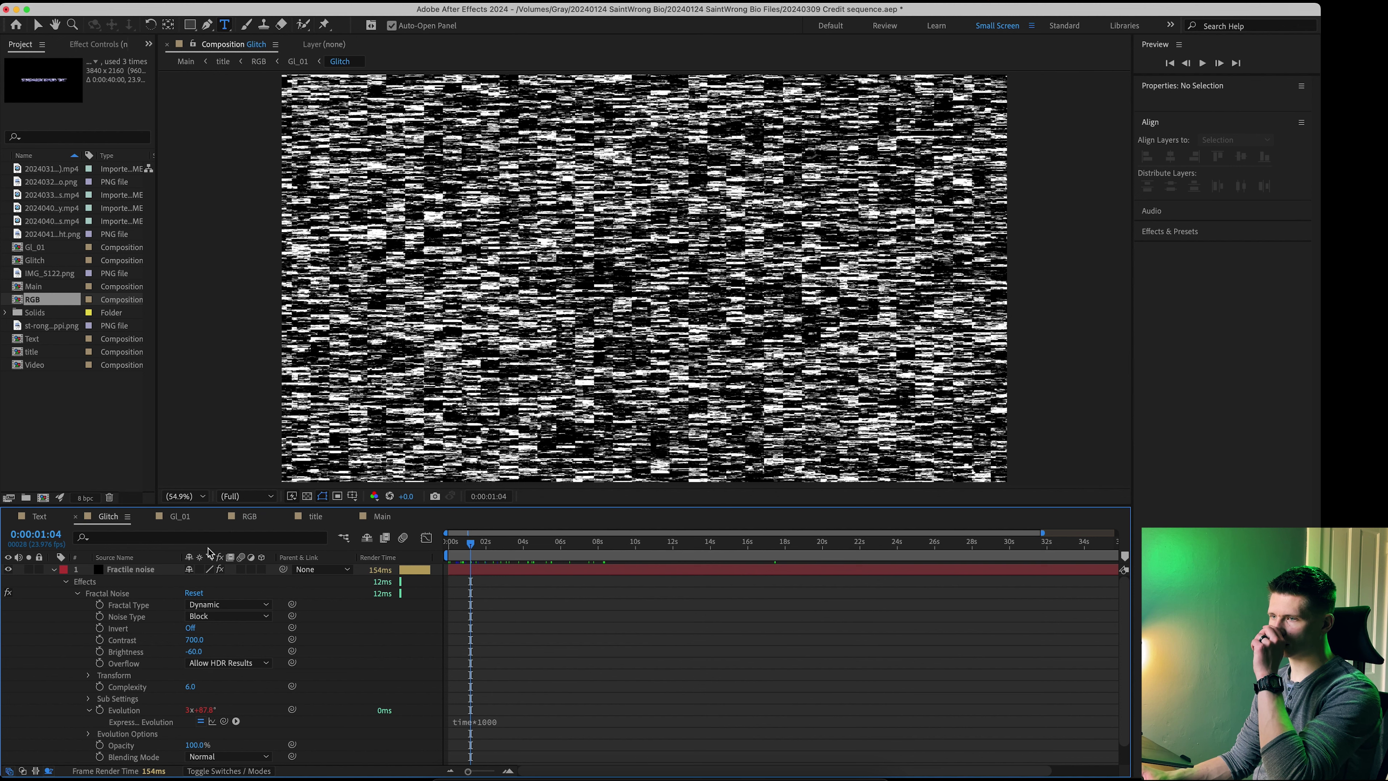
scroll(258, 572, down, 2)
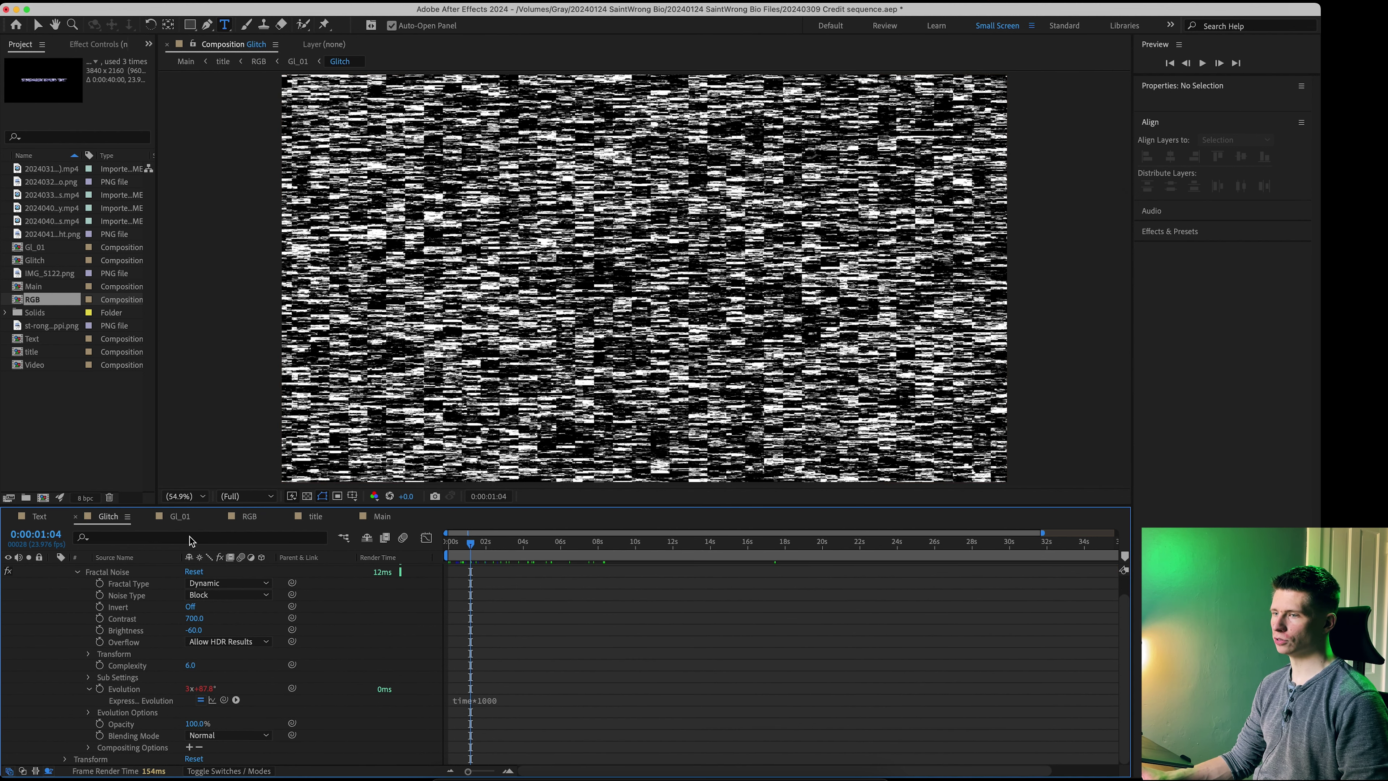
Step: Open the GI_01 composition, scrub through the Displacement Map keyframes on the Text layer, and play the glitch from the start
click(181, 516)
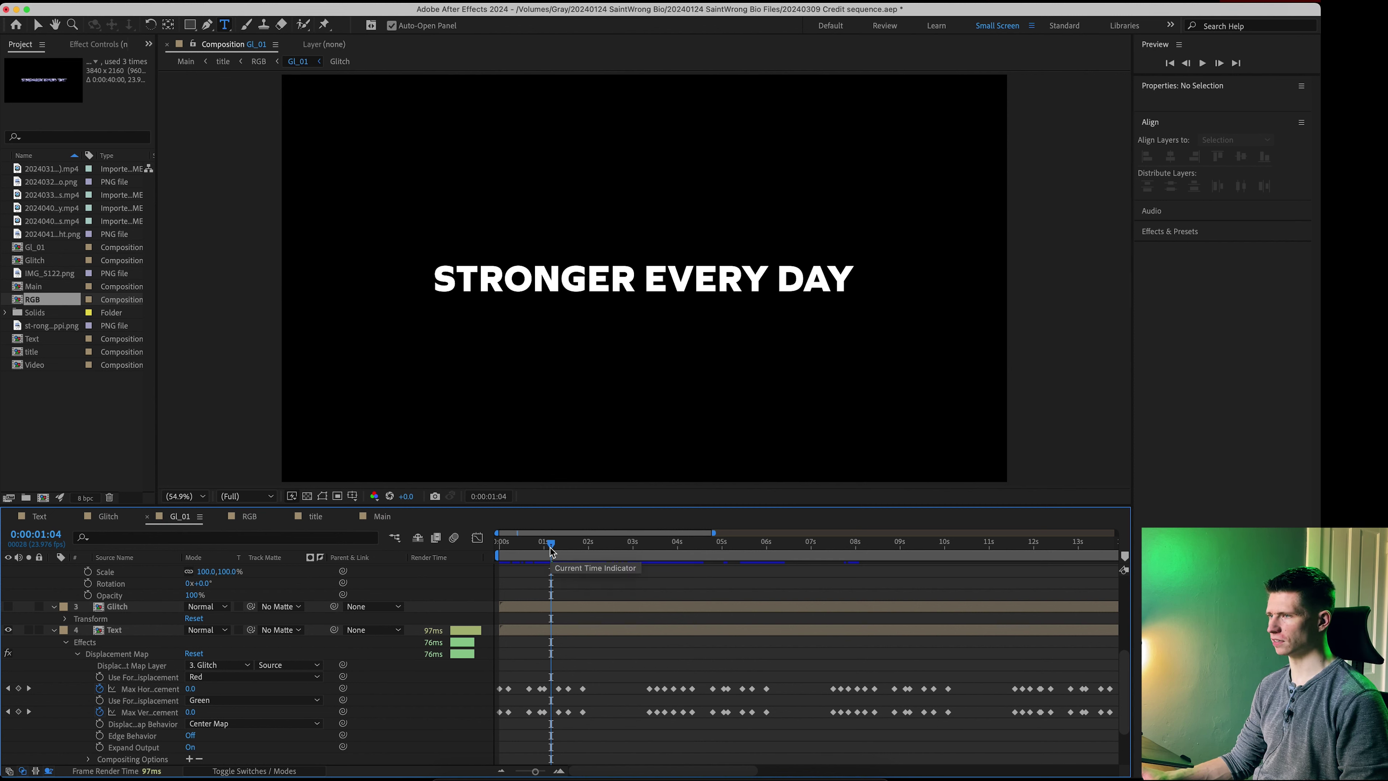
mouse_move(529, 542)
mouse_down()
mouse_move(492, 544)
mouse_move(523, 543)
mouse_up()
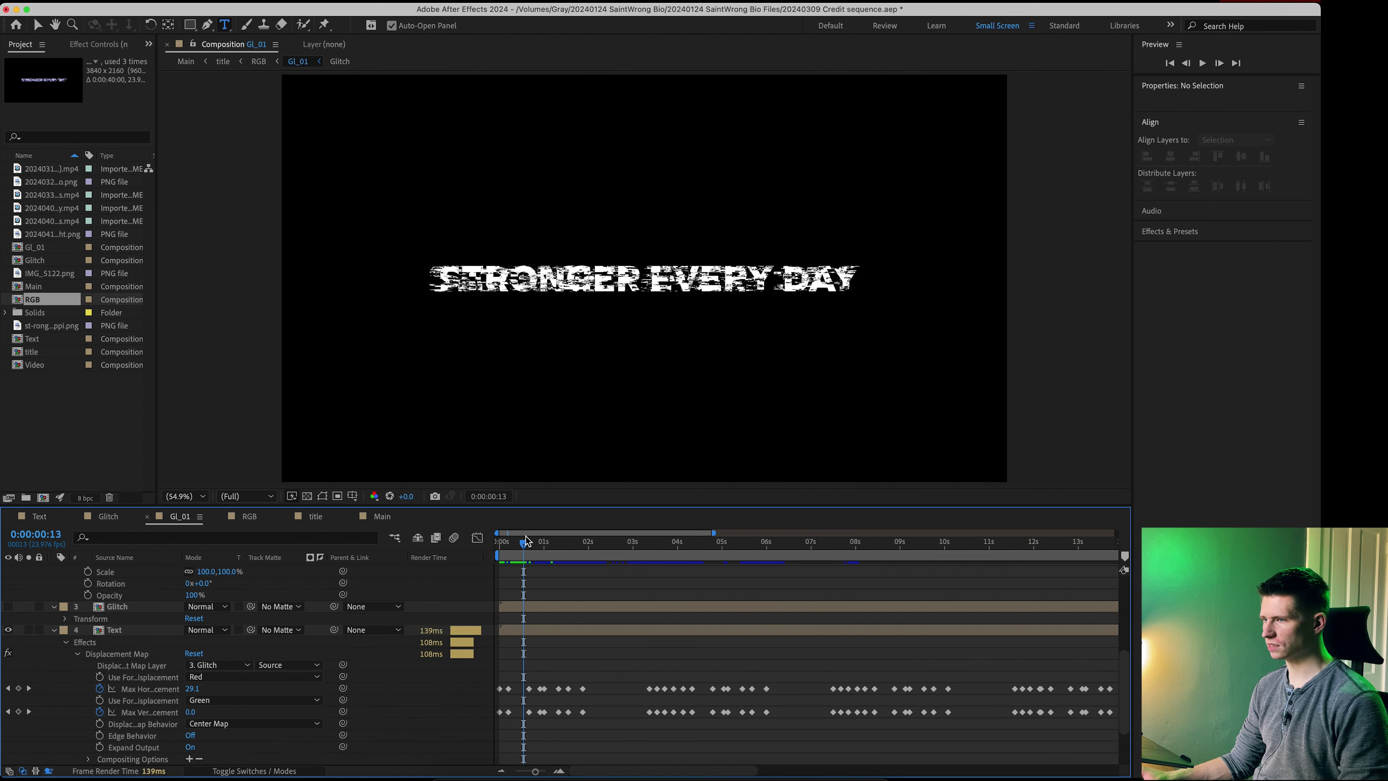
drag(526, 544, 590, 543)
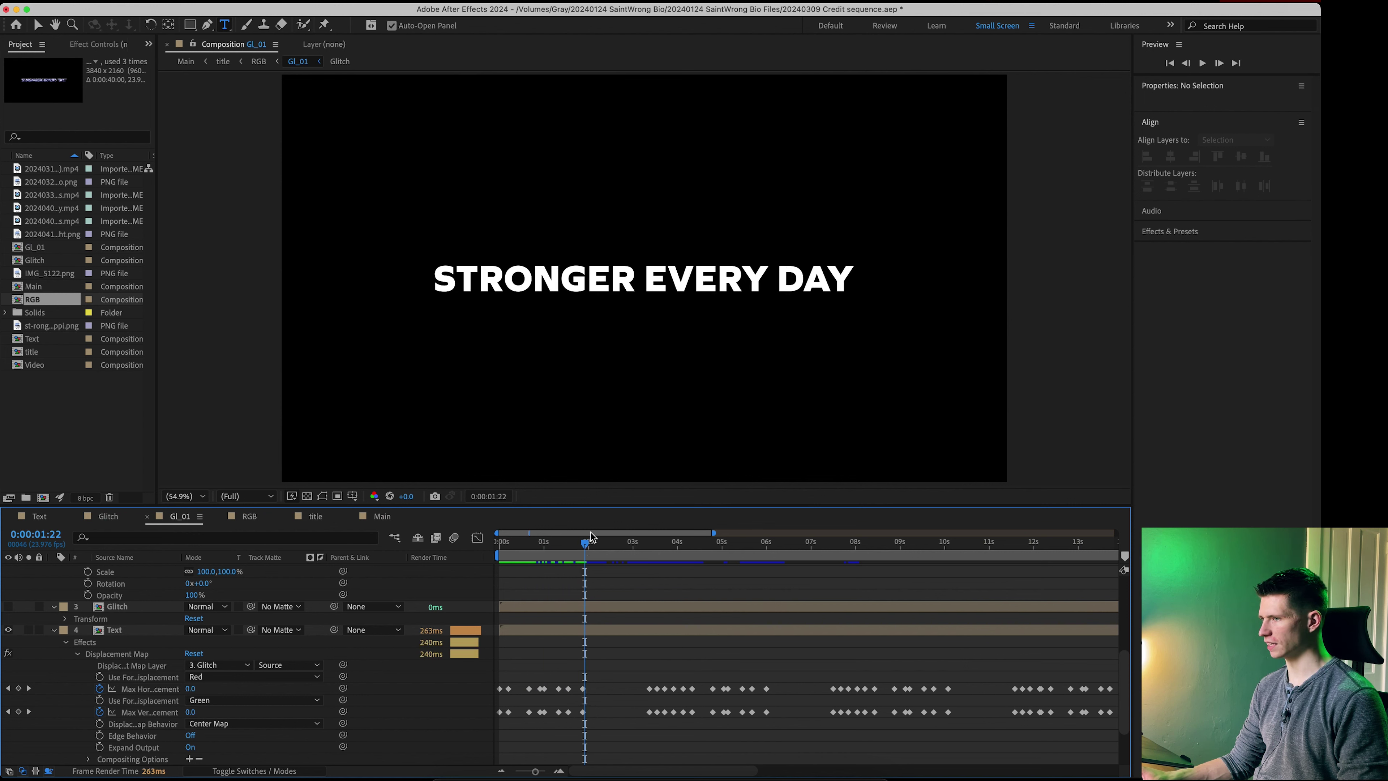
drag(586, 545, 466, 546)
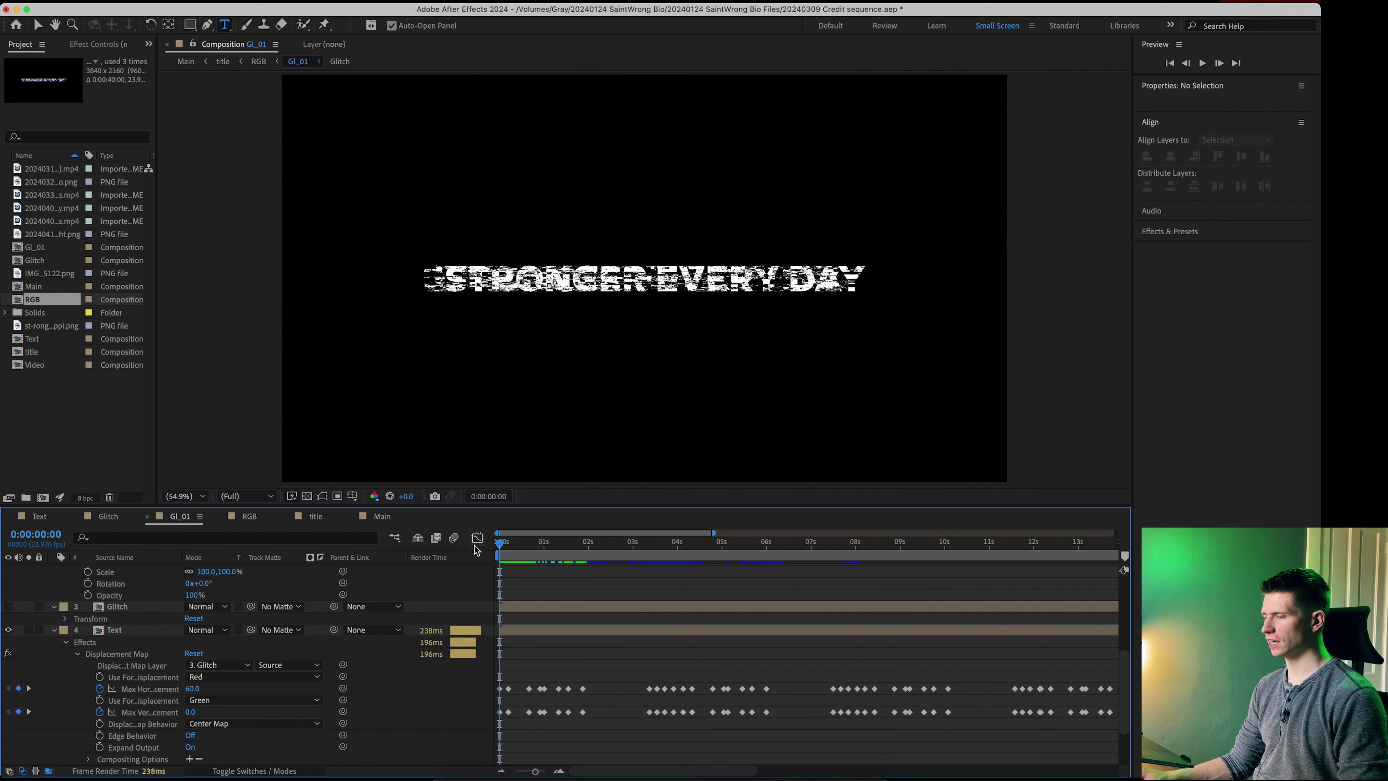
key(space)
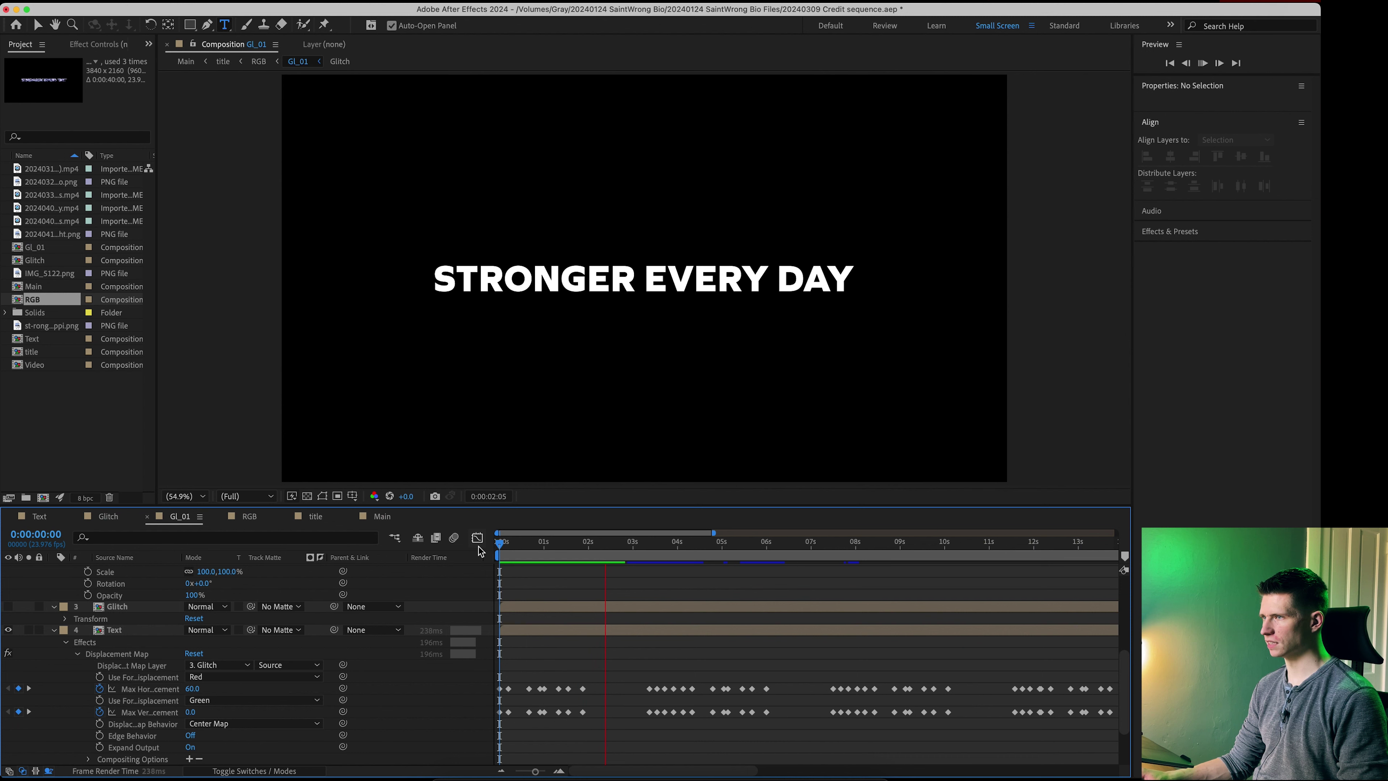
key(space)
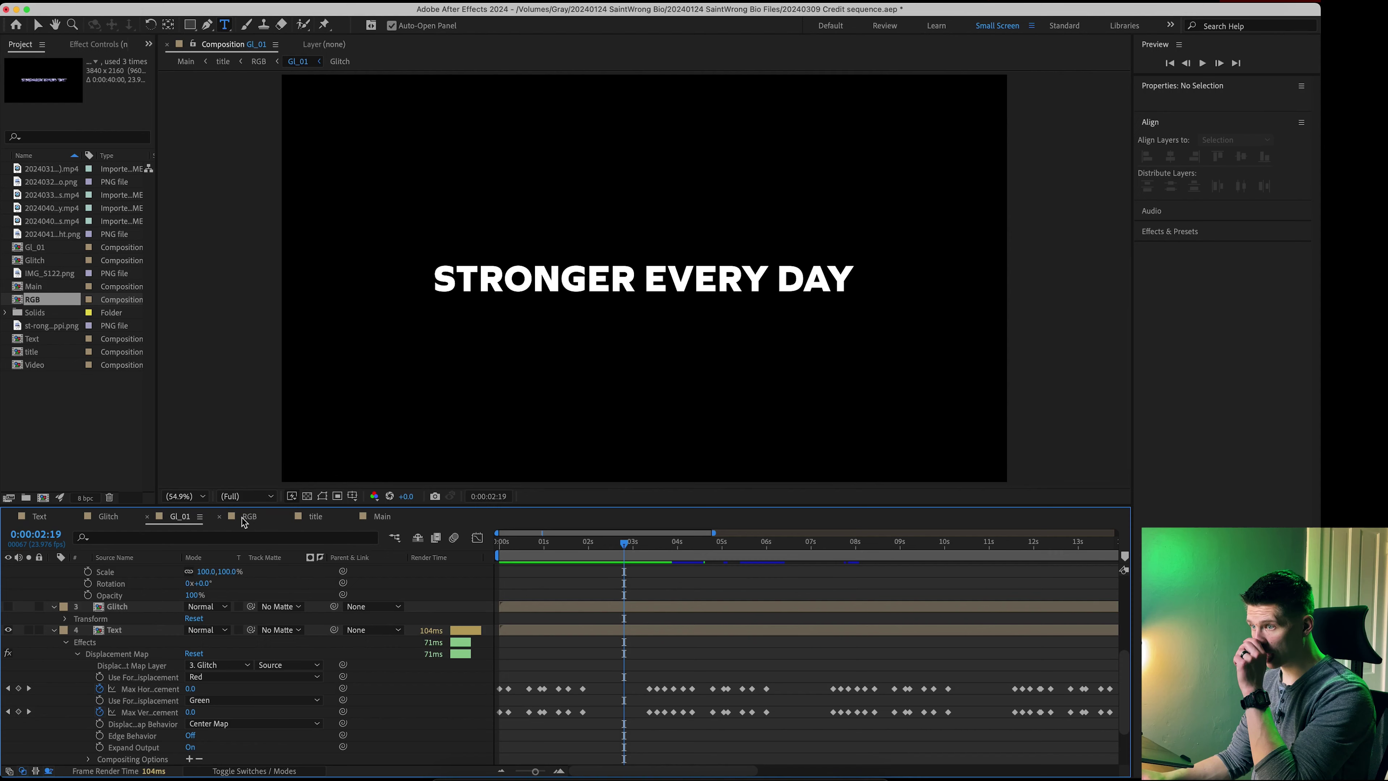
Step: Open the RGB composition and preview the colour-split glitch on the opening title
click(244, 519)
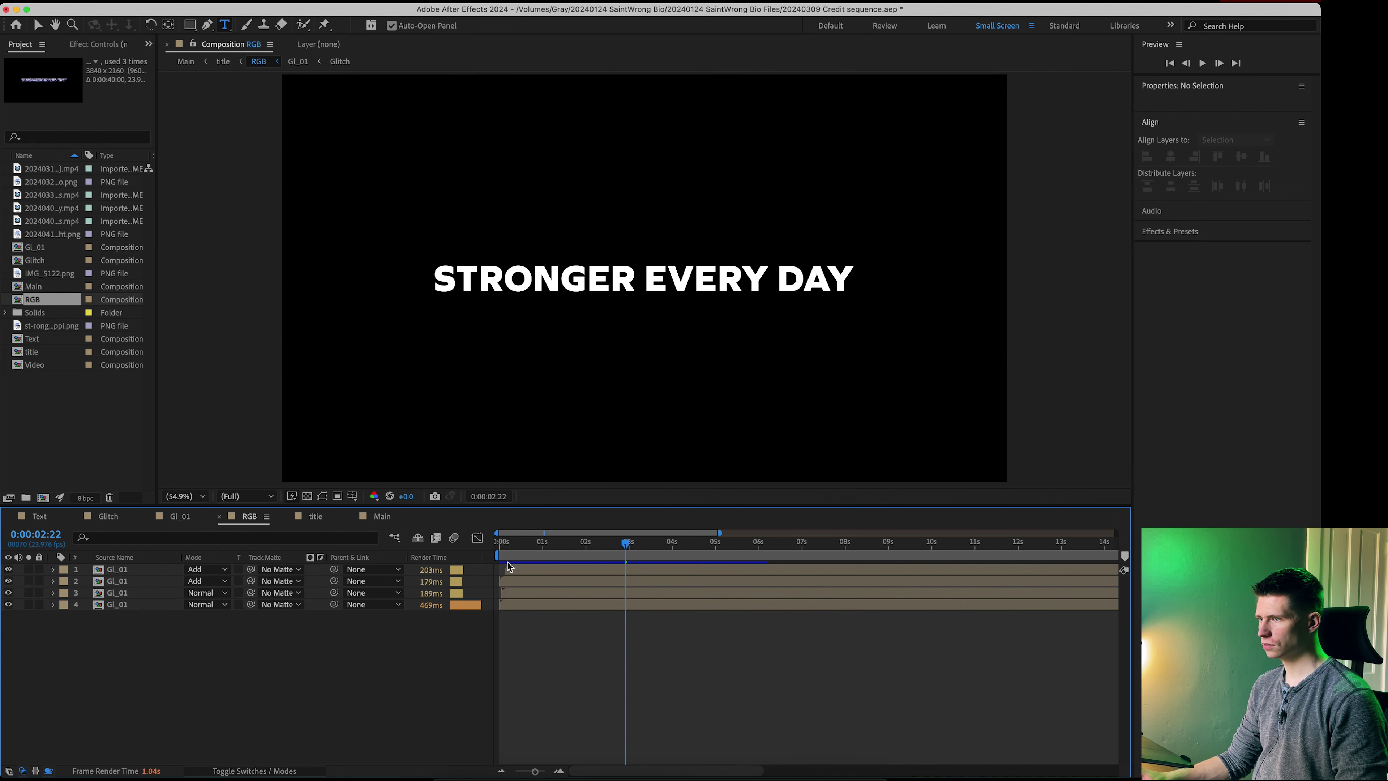
drag(517, 549, 565, 552)
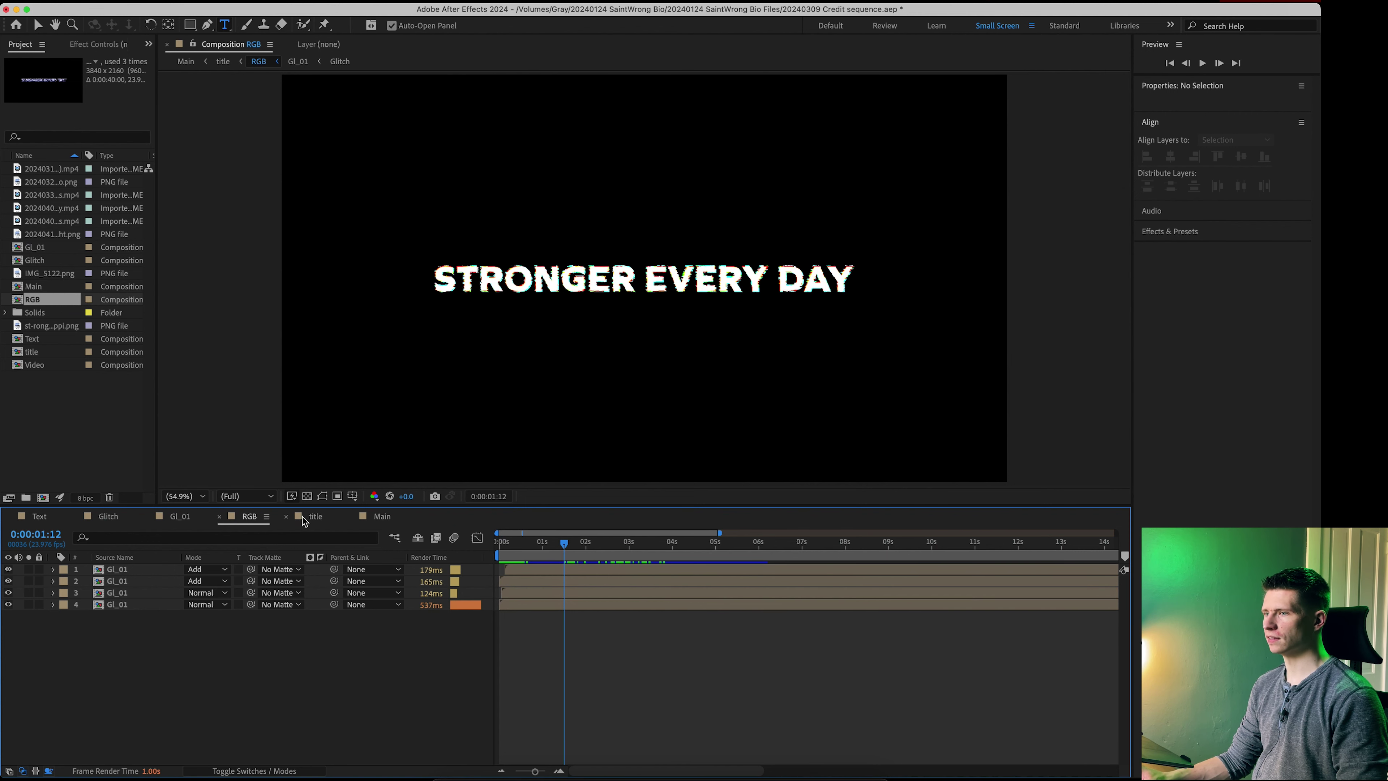
Step: Open the title composition, scrub the first few frames of the staggered RGB layers, and select the lowest RGB layer
click(314, 517)
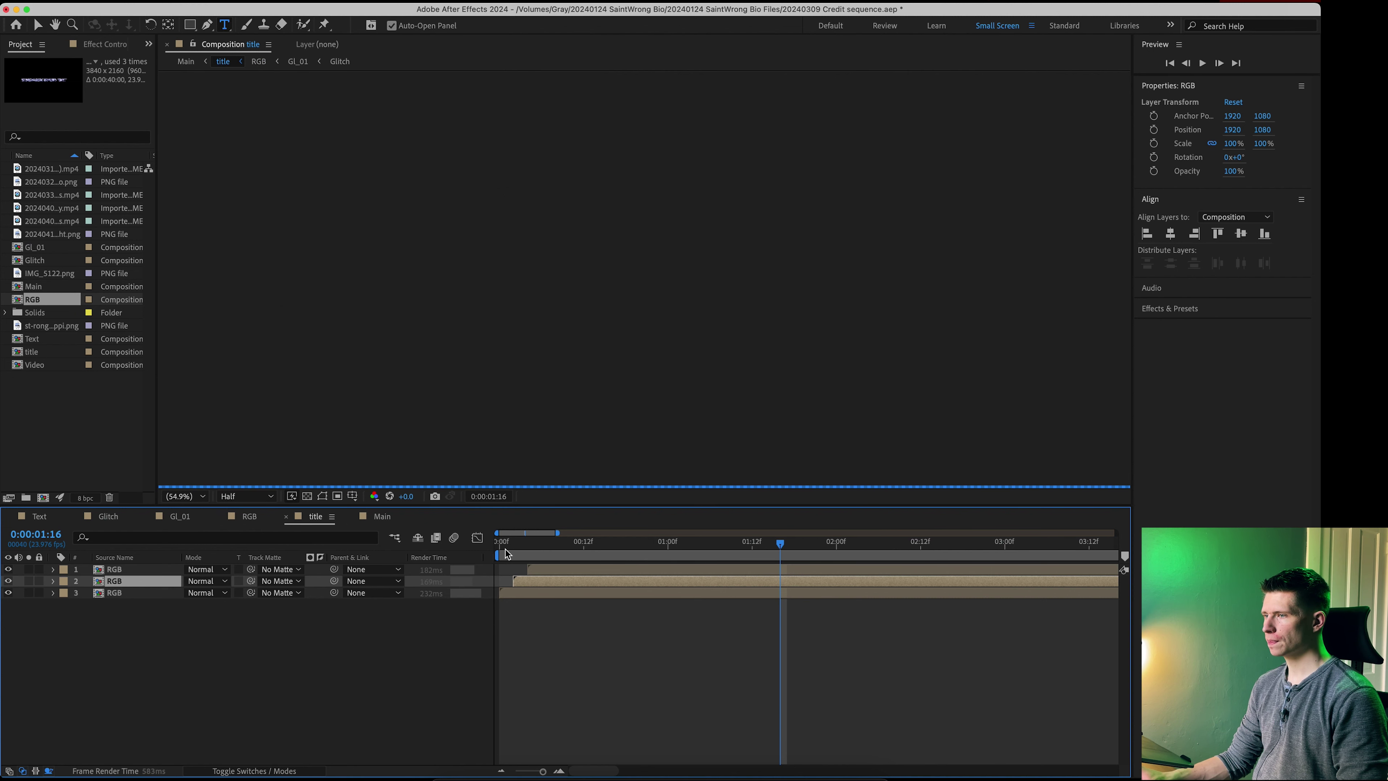
drag(514, 545, 510, 543)
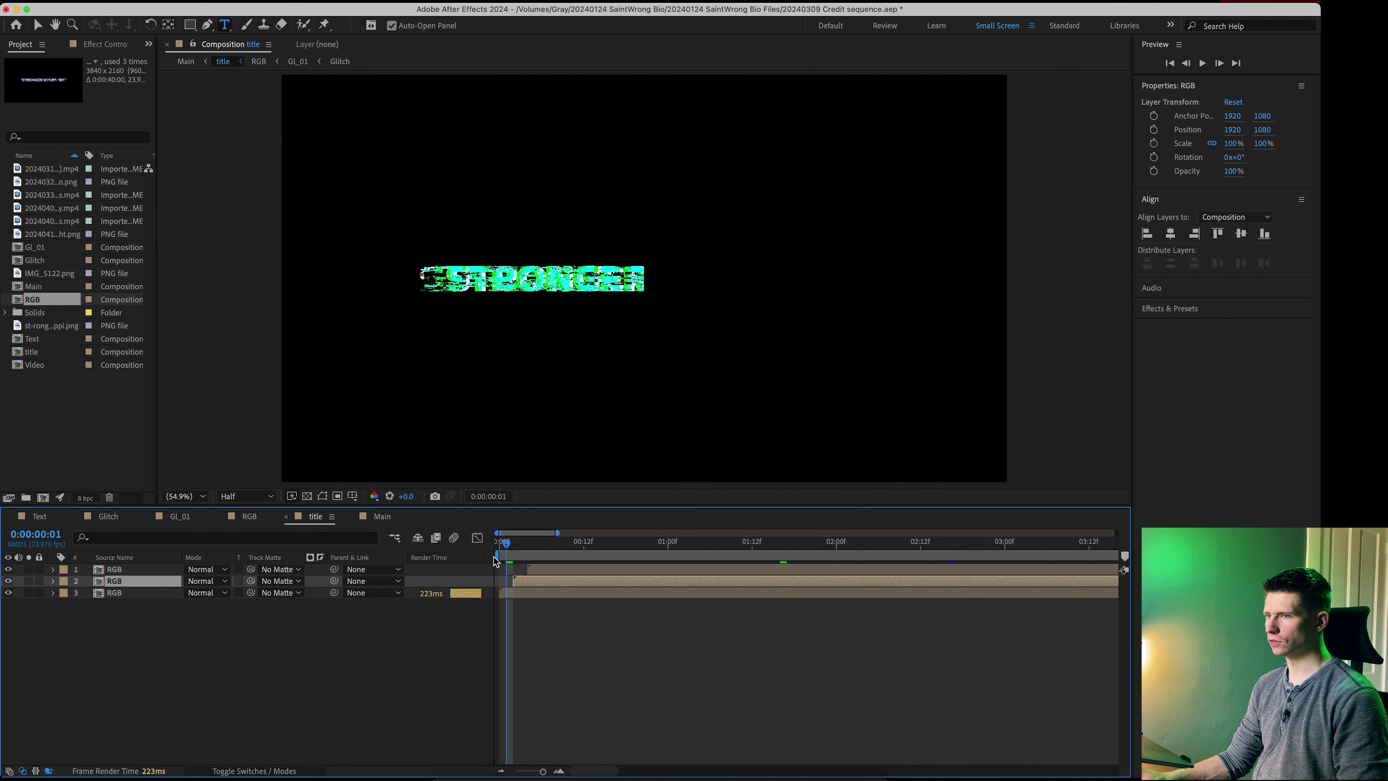
click(514, 545)
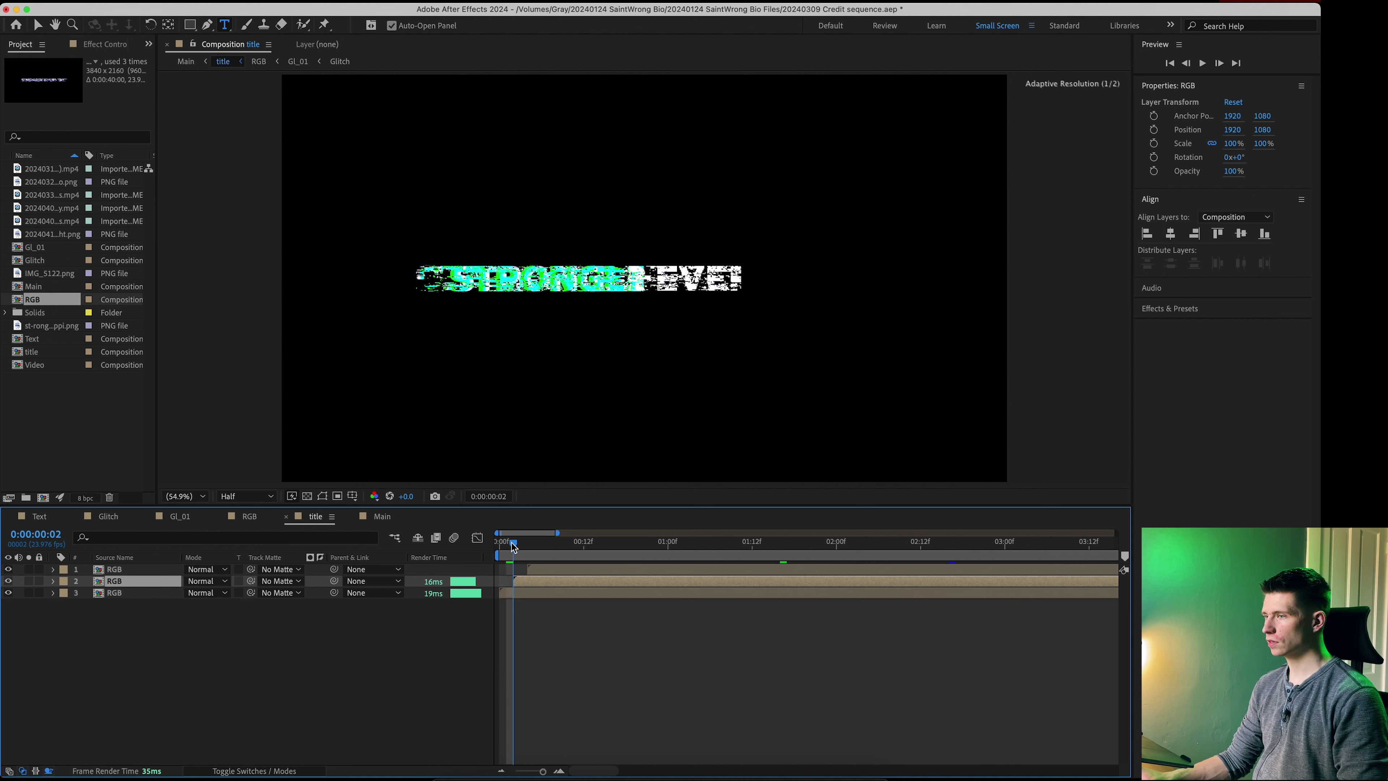
drag(514, 545, 498, 547)
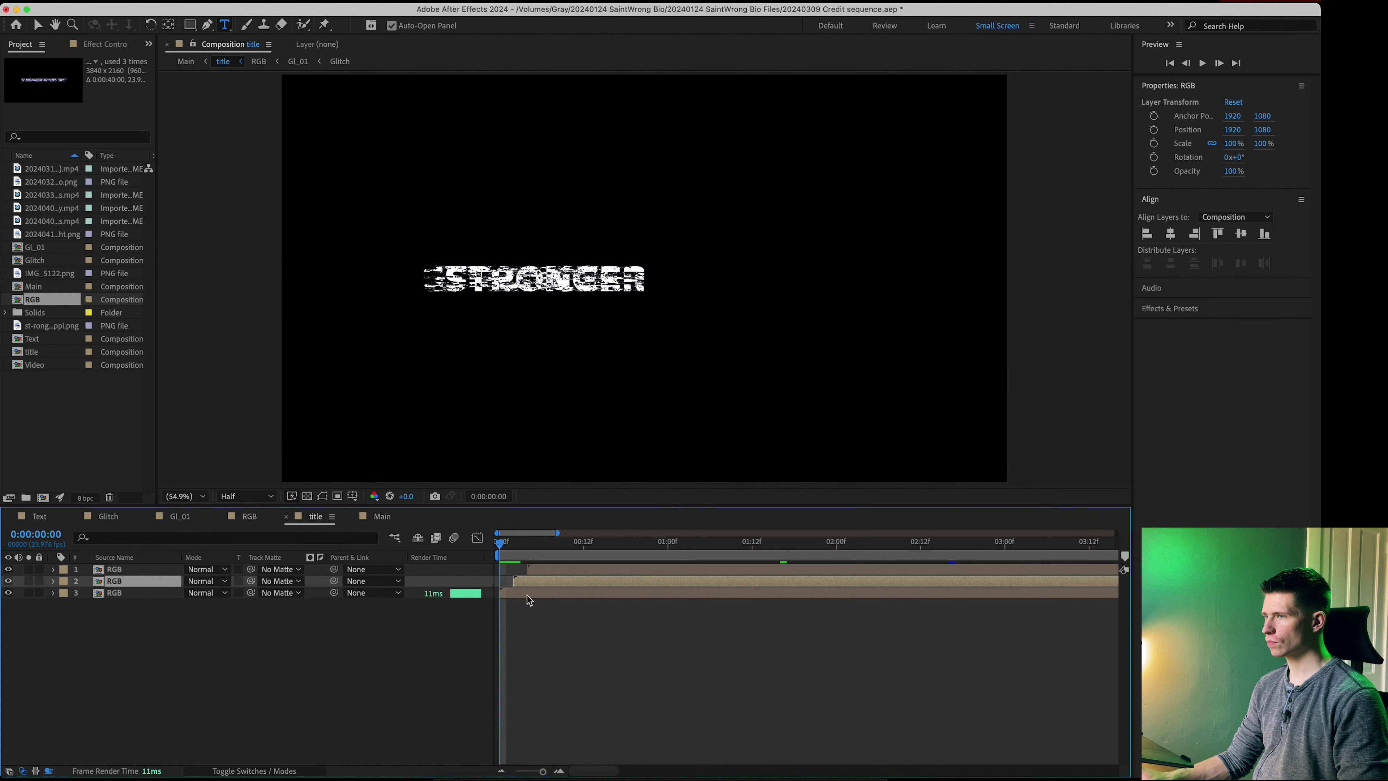
click(507, 593)
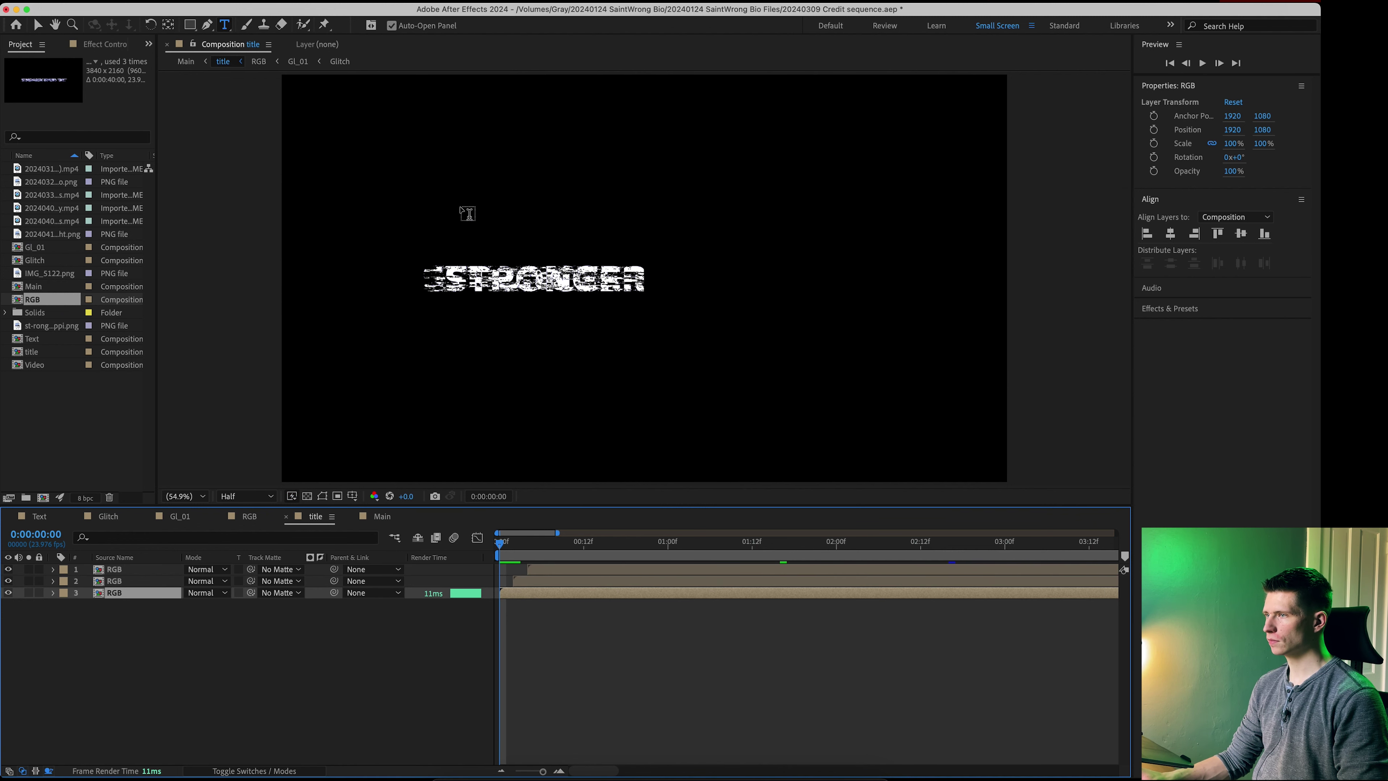
Step: Step through the title composition to frame 6, where all three RGB layers show, and open the Main composition
click(522, 541)
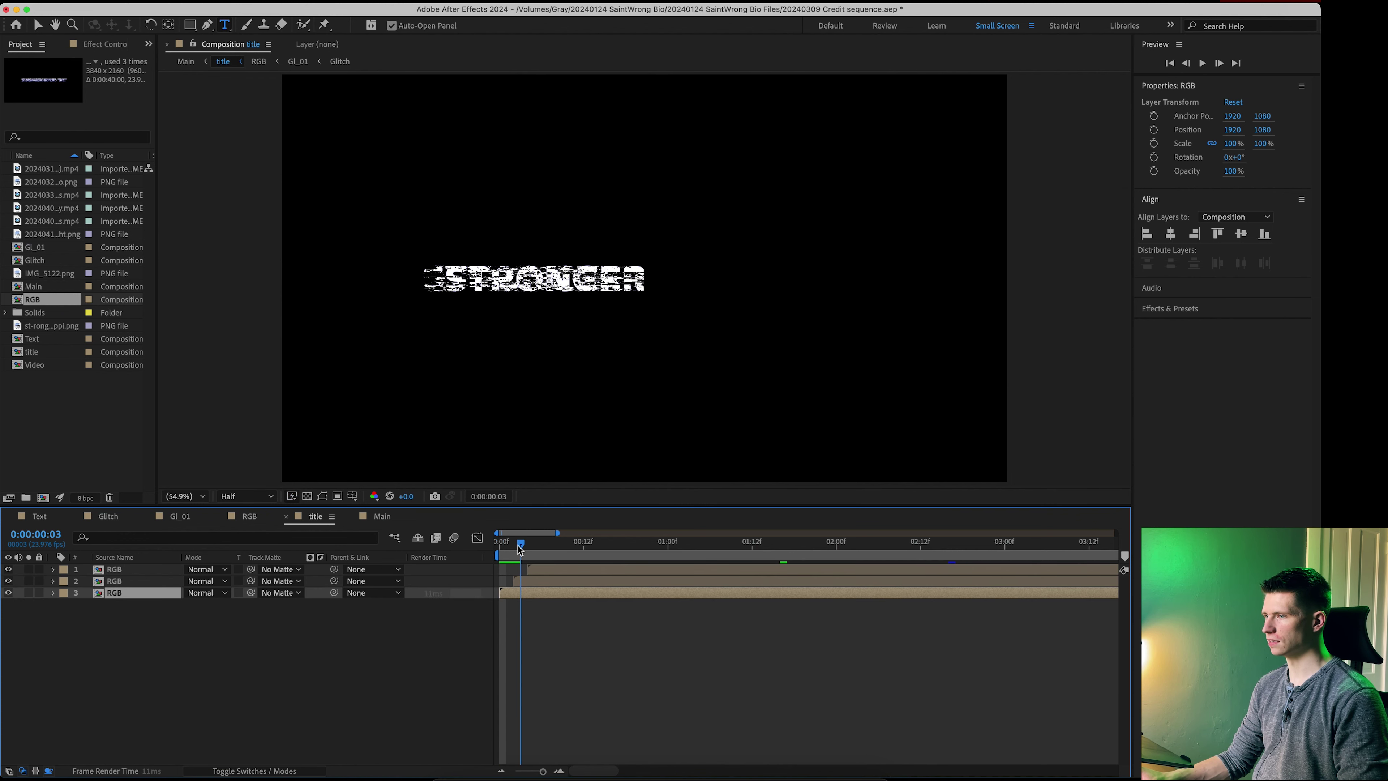
click(541, 543)
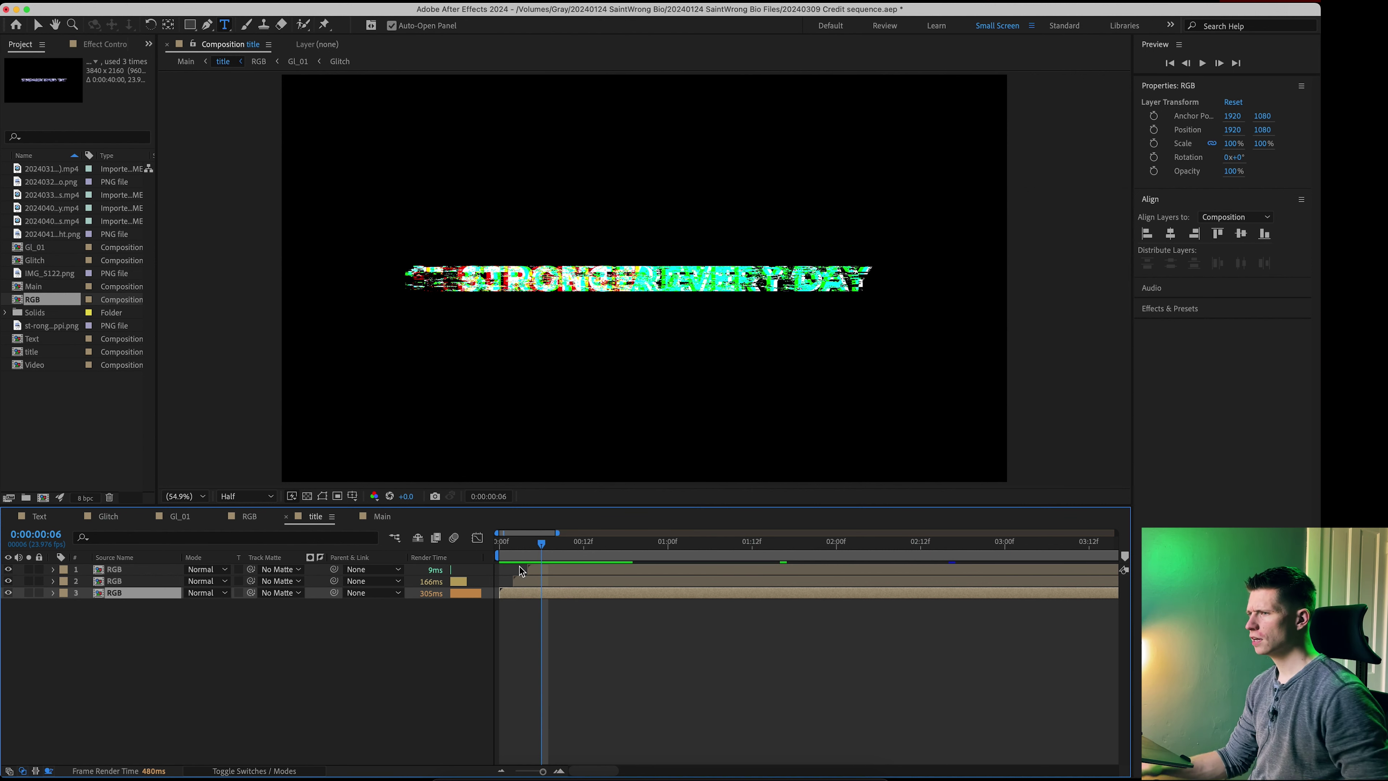
click(383, 516)
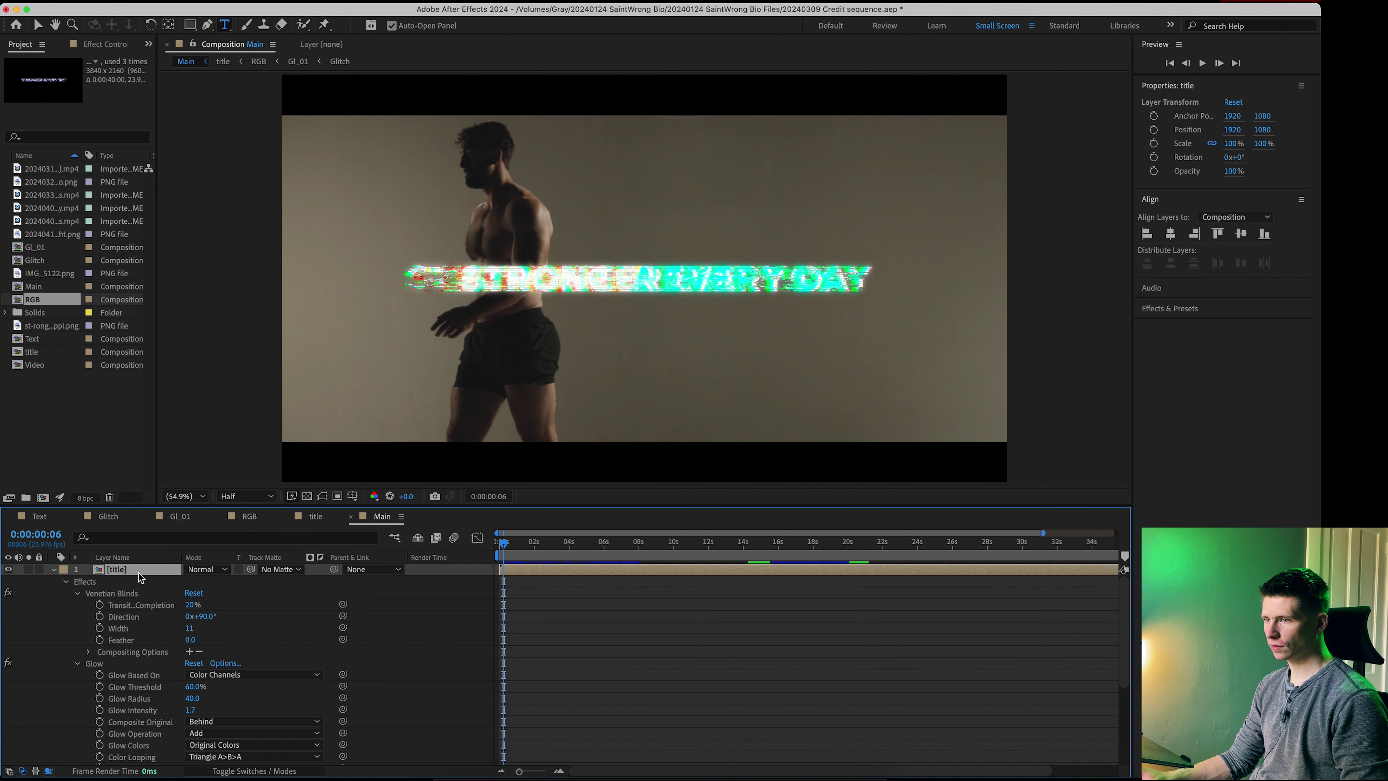
Step: Select the background footage on layer 5 of Main and toggle its visibility off and back on
scroll(534, 646, down, 5)
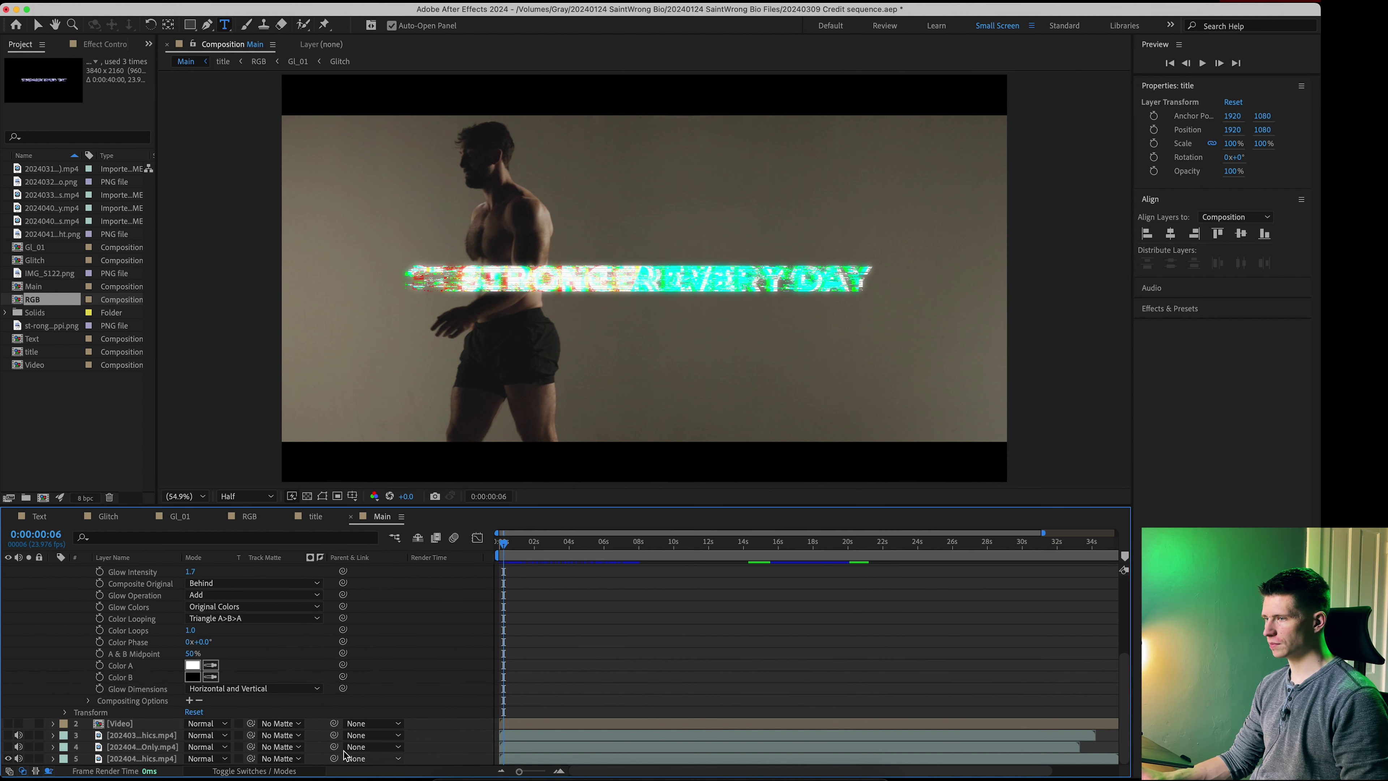
click(500, 760)
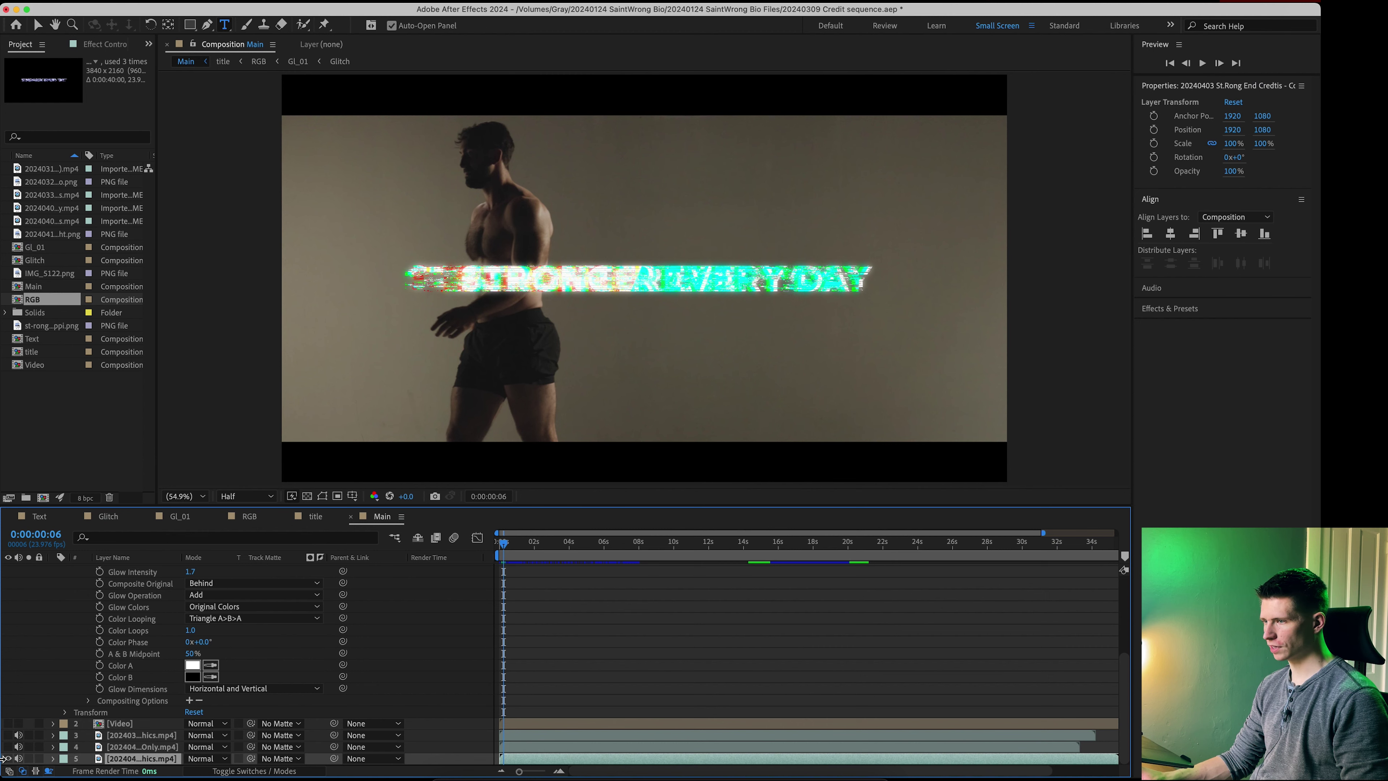
click(7, 758)
click(8, 758)
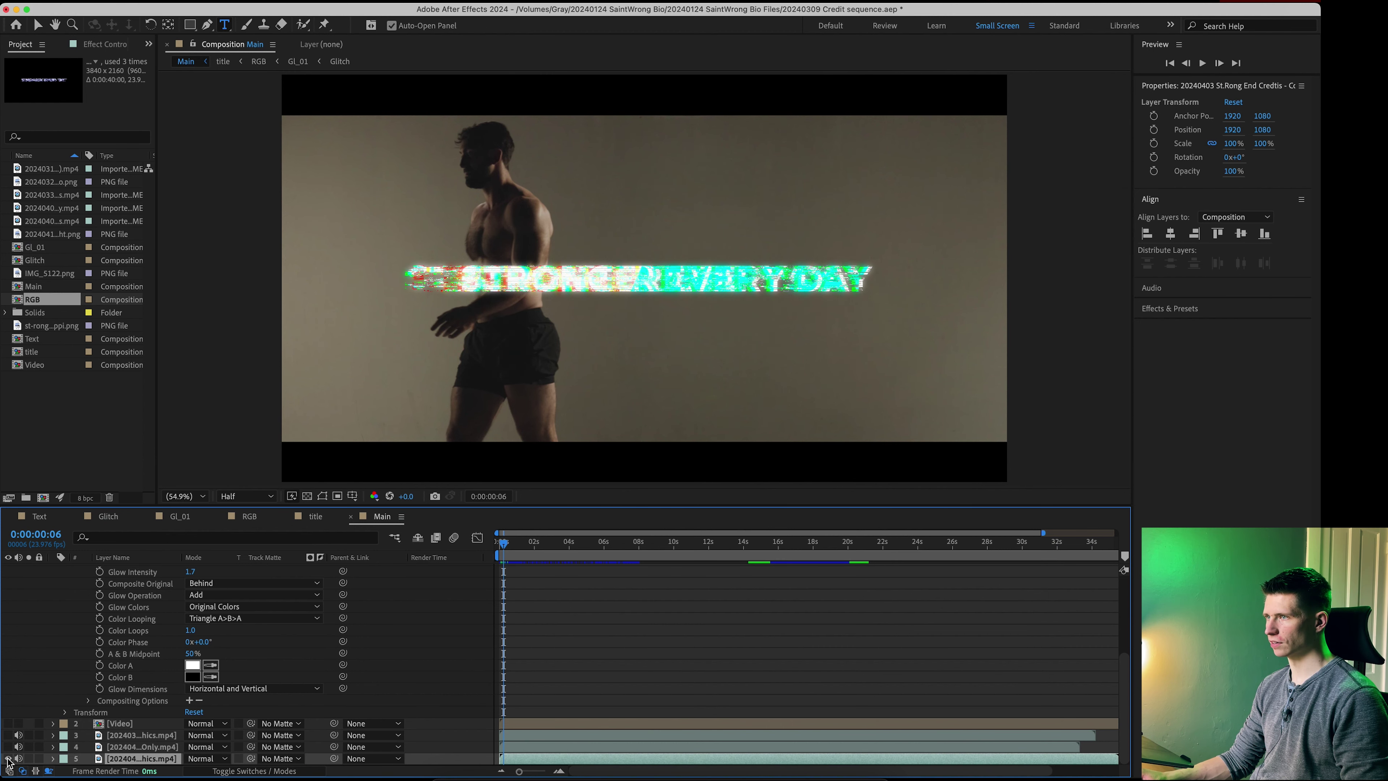
scroll(617, 688, up, 5)
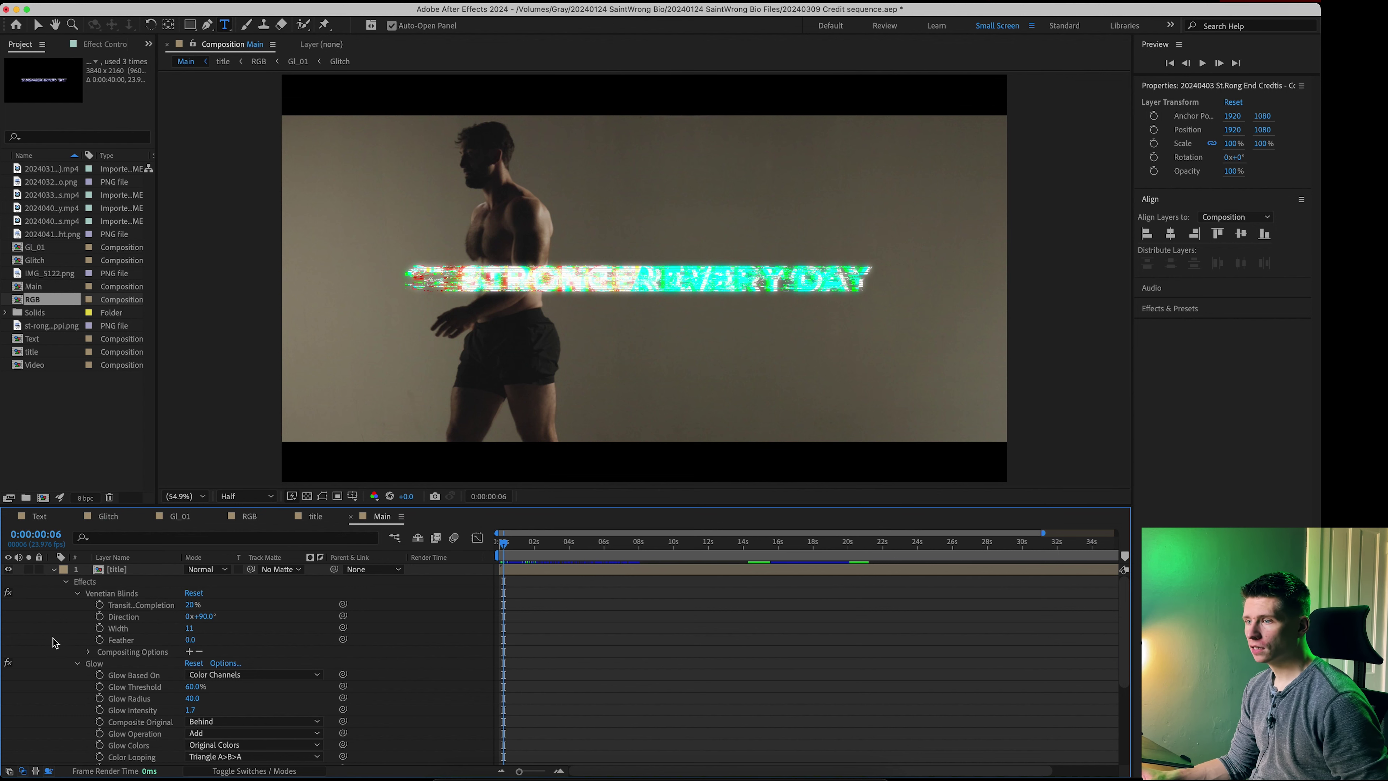
Step: Compare the title layer with its Glow effect off and on, and review the Glow settings
scroll(53, 642, down, 5)
scroll(53, 642, up, 2)
click(96, 617)
click(9, 617)
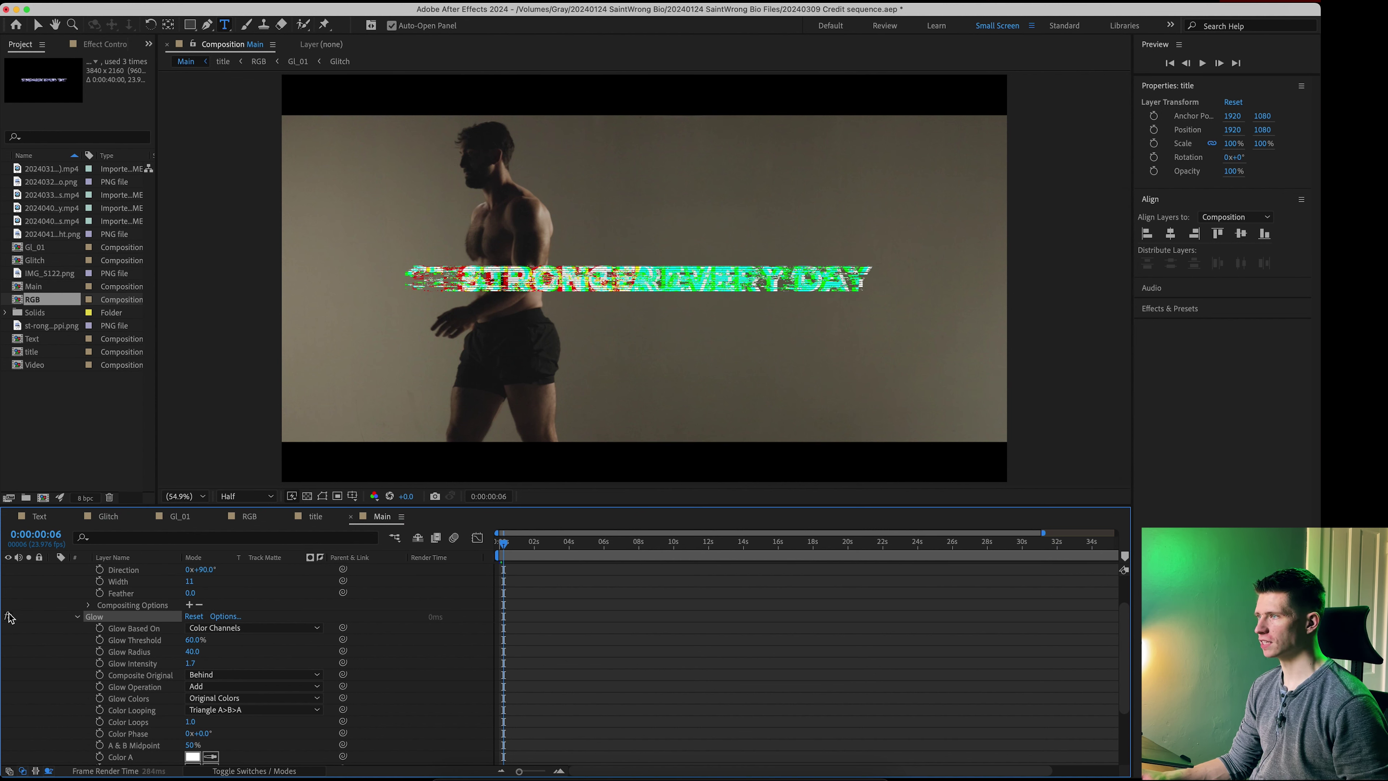
click(9, 616)
scroll(169, 654, down, 2)
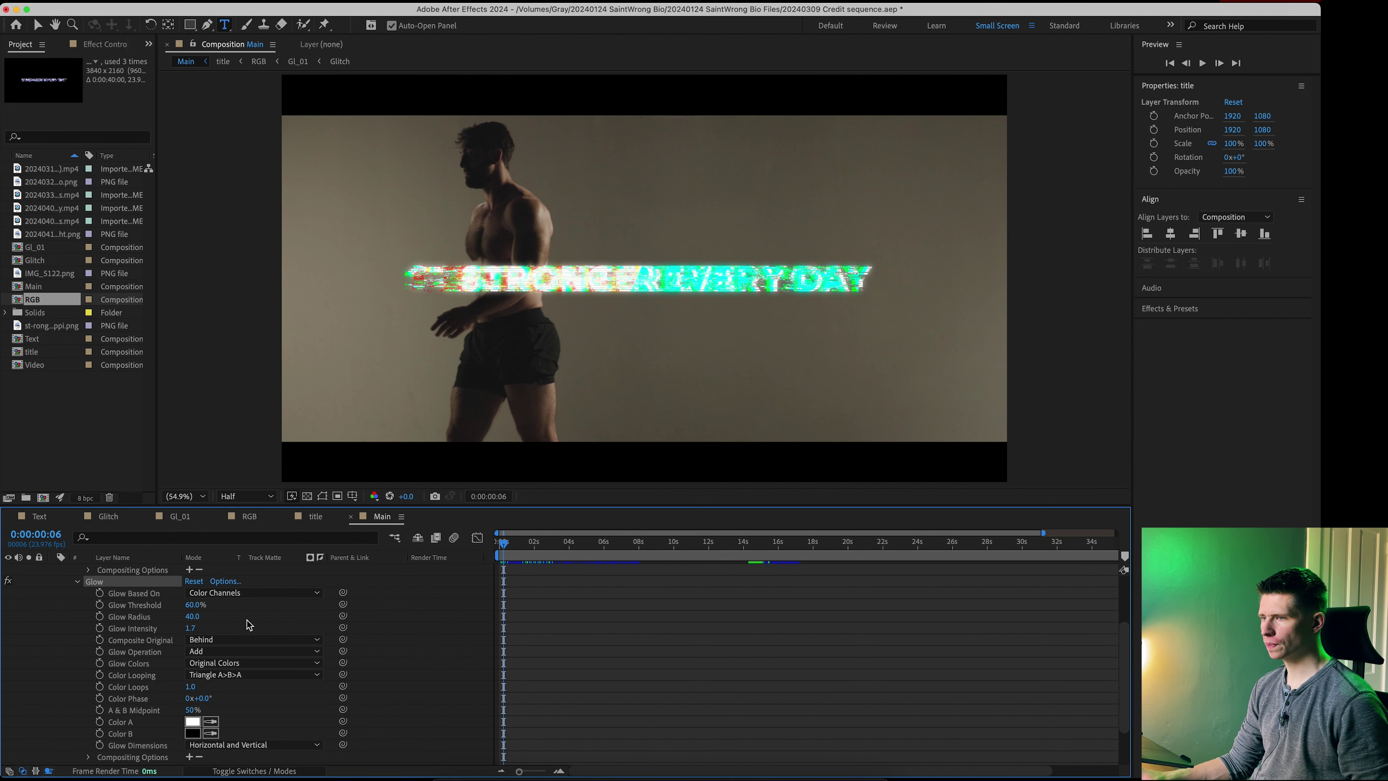
Step: Toggle Venetian Blinds and Glow off and back on for the title layer to compare the contribution of each effect
scroll(424, 639, up, 5)
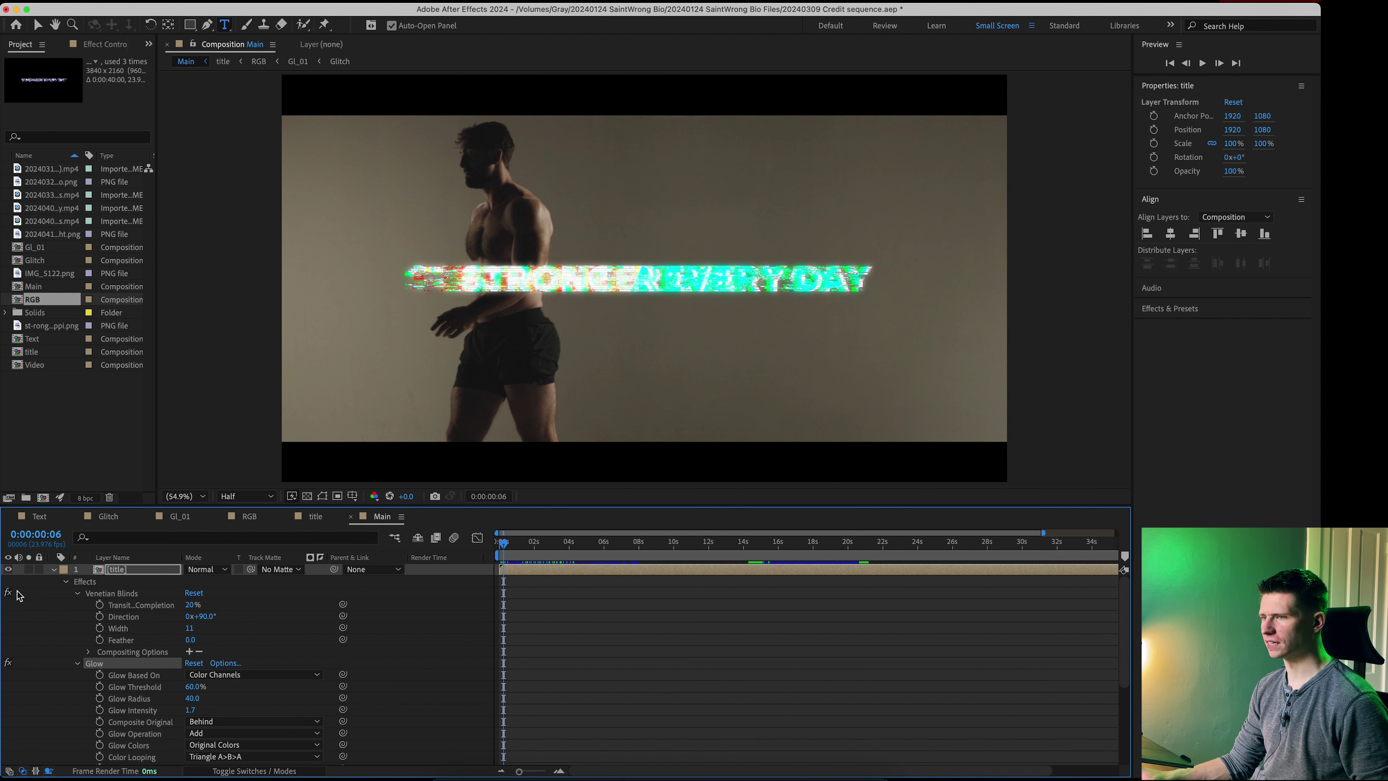
click(6, 595)
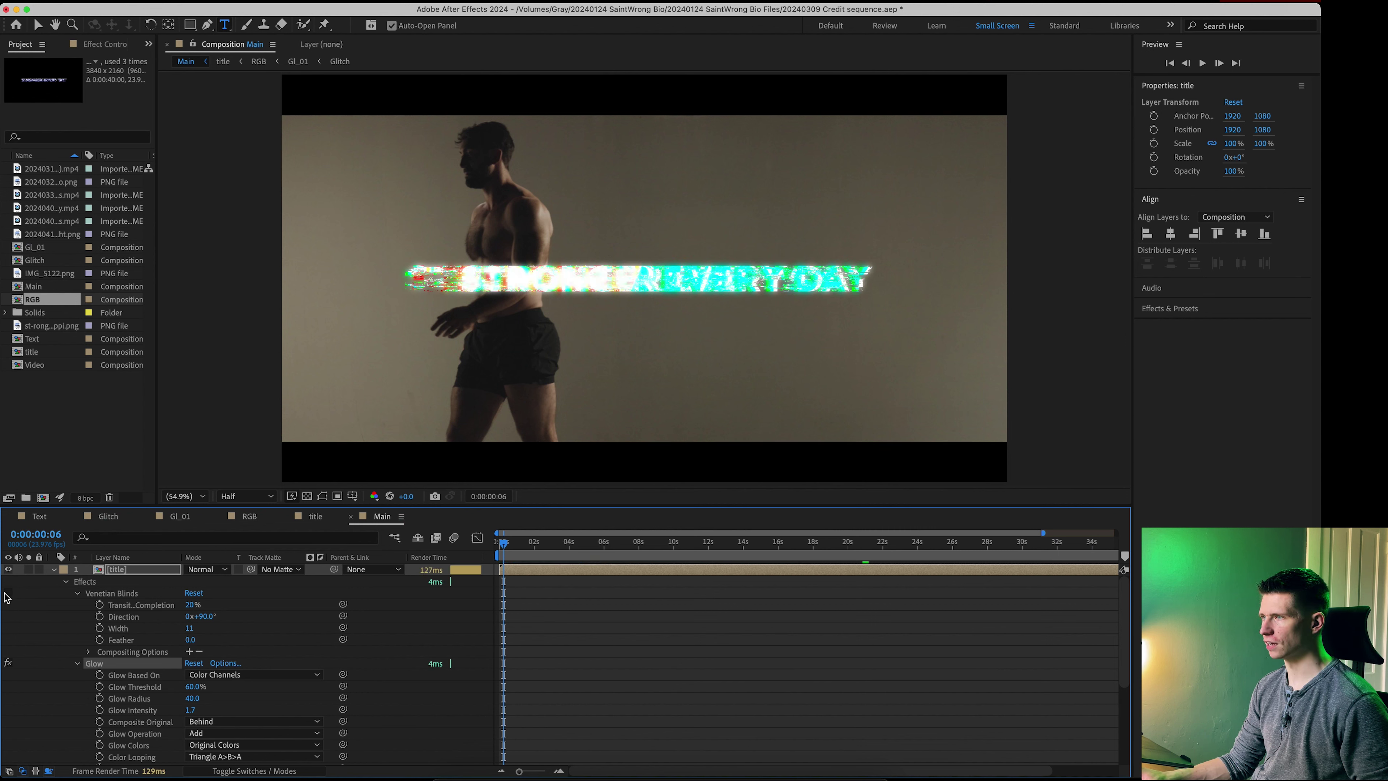
click(8, 663)
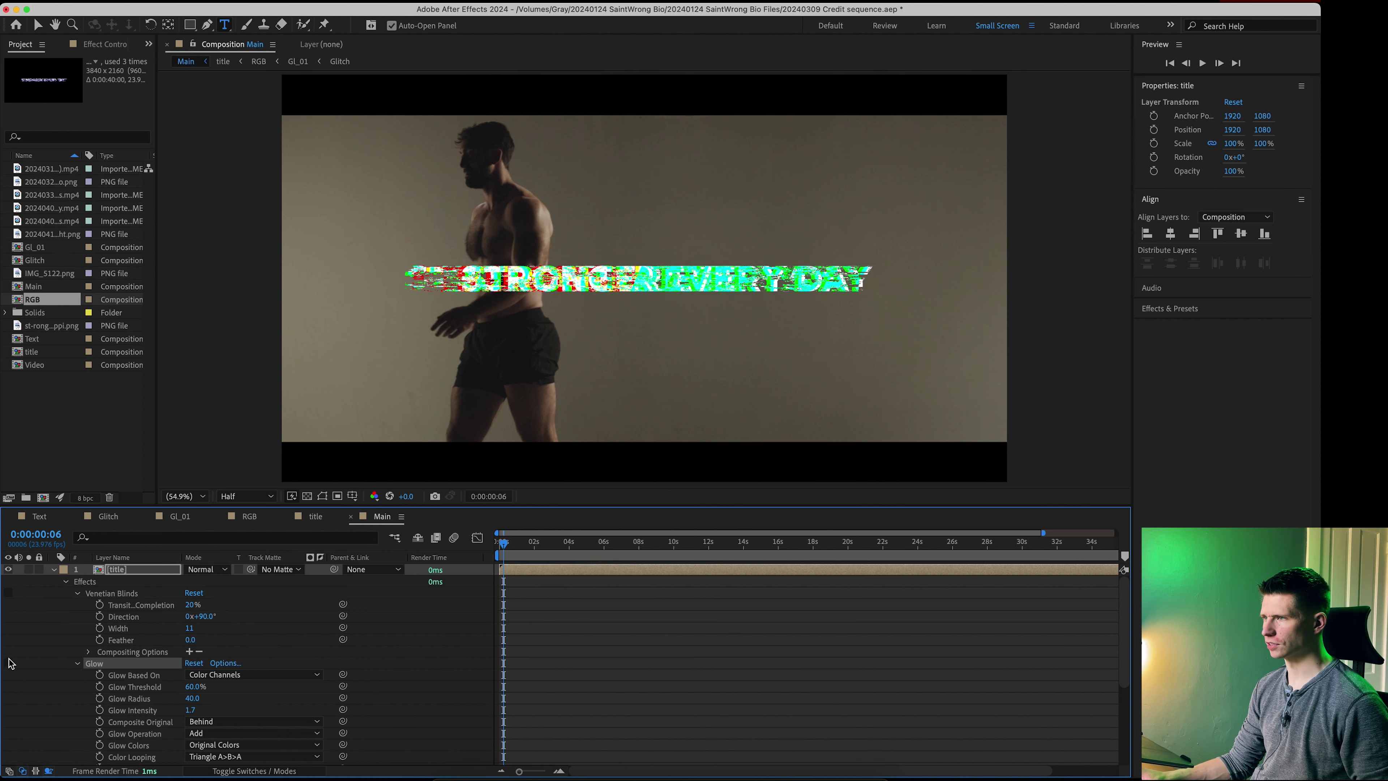
click(7, 593)
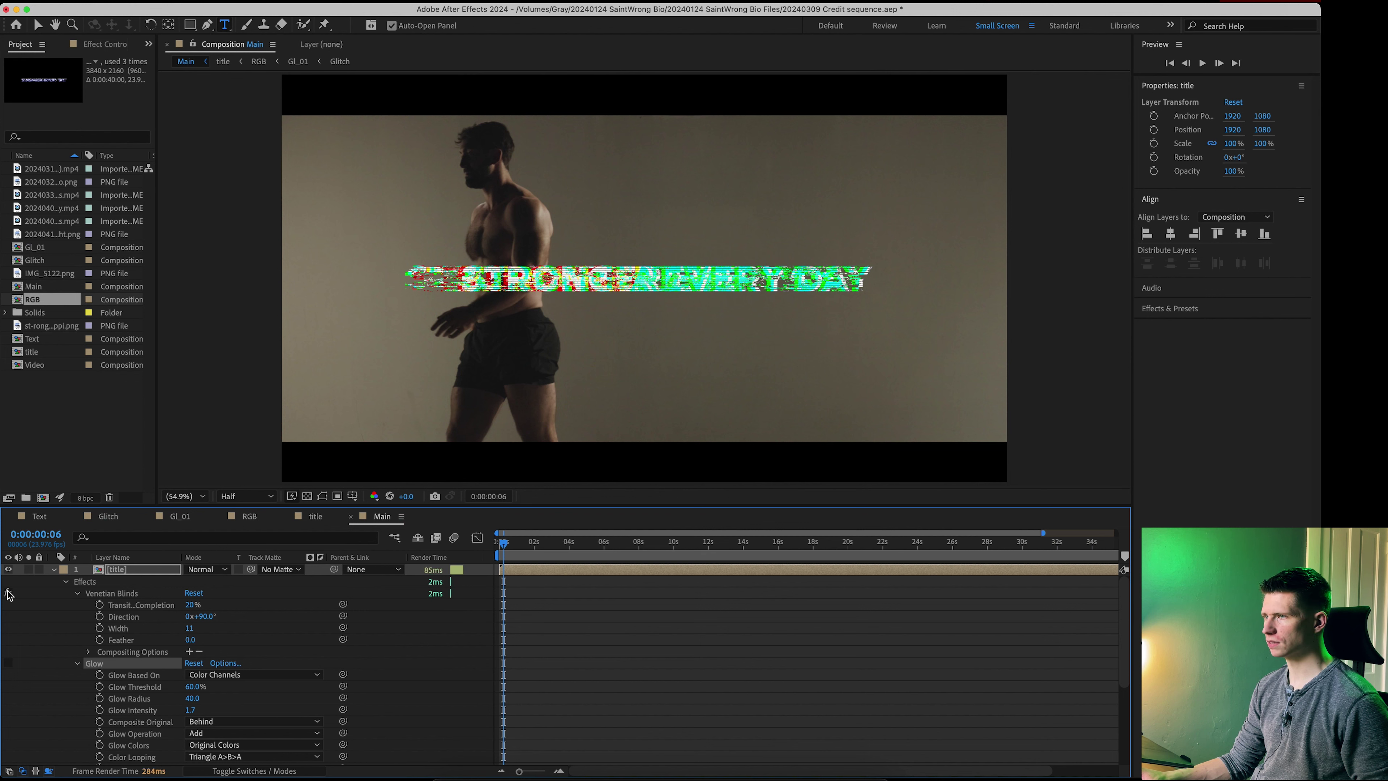
click(9, 663)
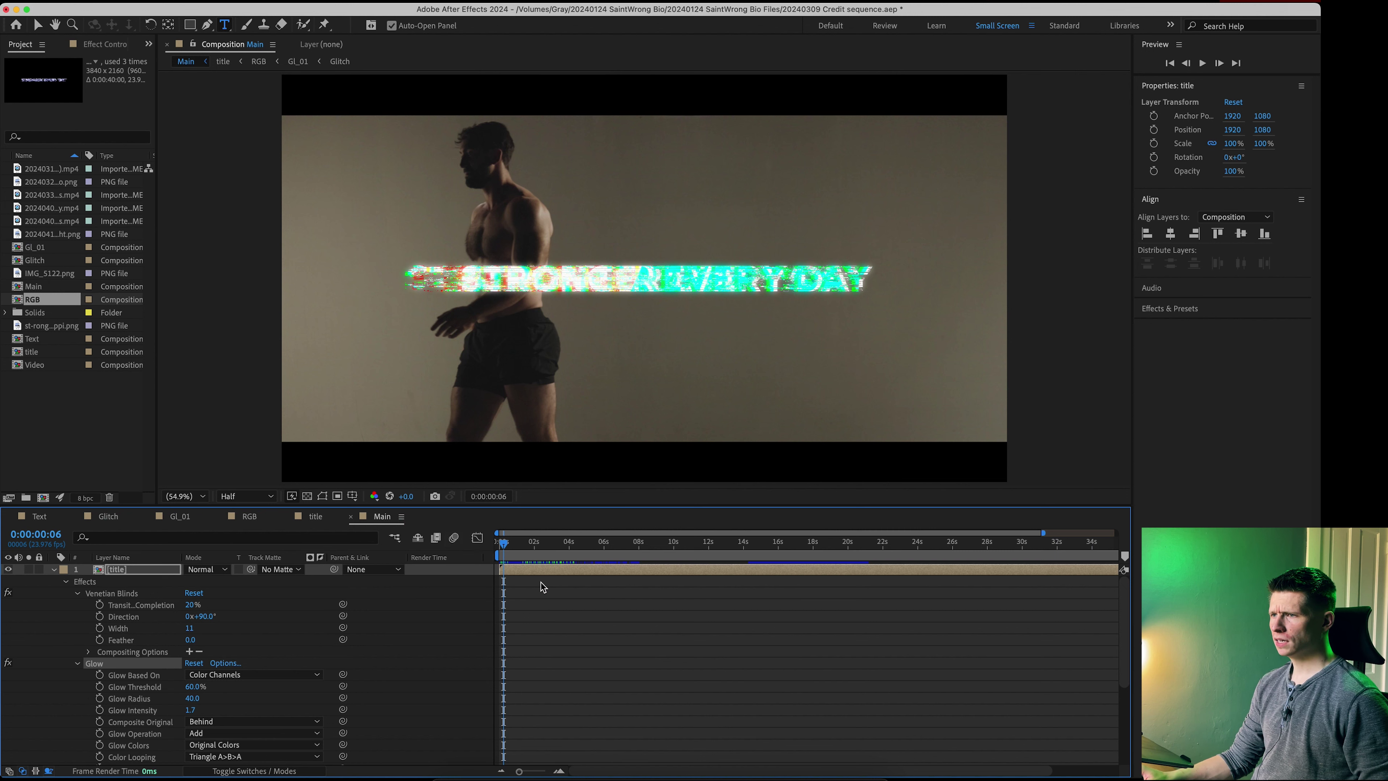
Step: Scrub the Main composition through the opening title's glitch in and out and through the credits that follow
click(500, 545)
mouse_move(501, 545)
mouse_down()
mouse_move(553, 541)
mouse_move(491, 539)
mouse_move(517, 540)
mouse_up()
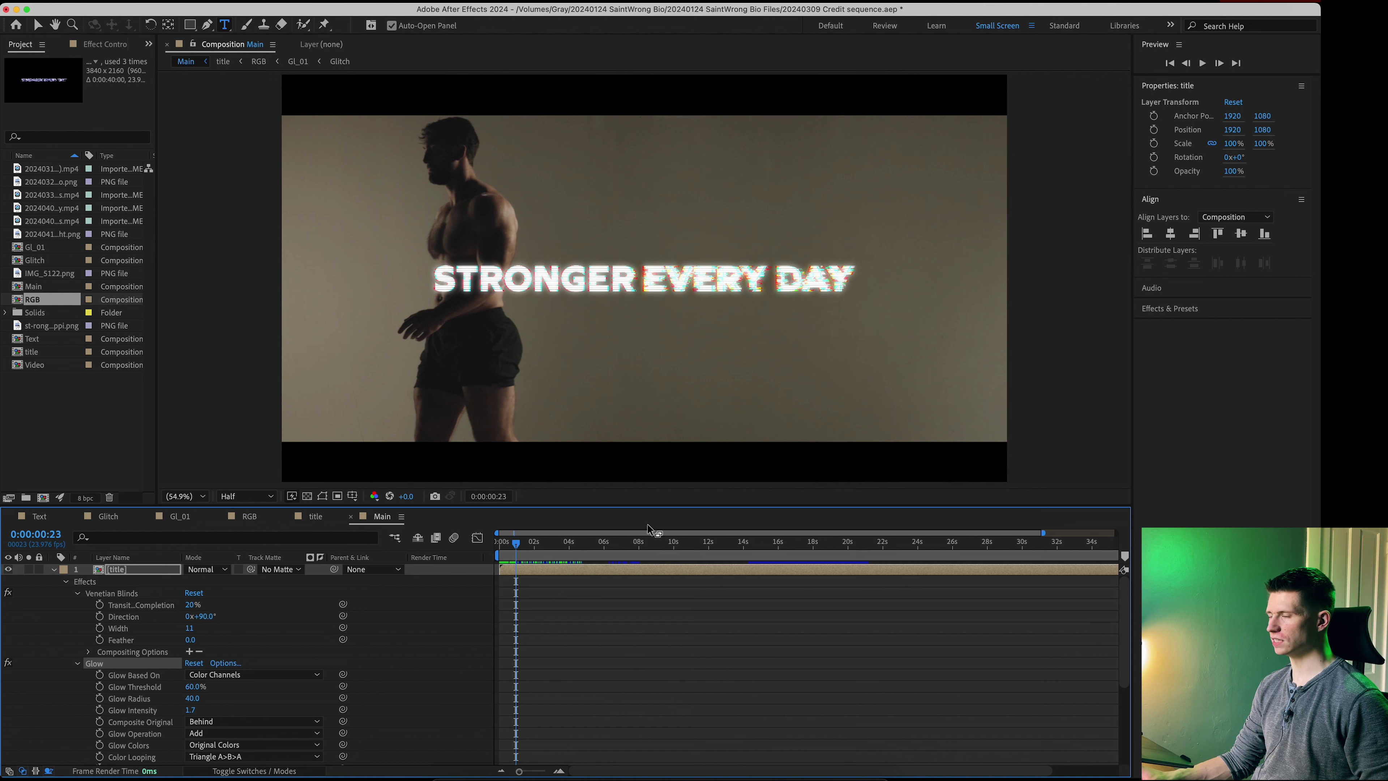
click(518, 544)
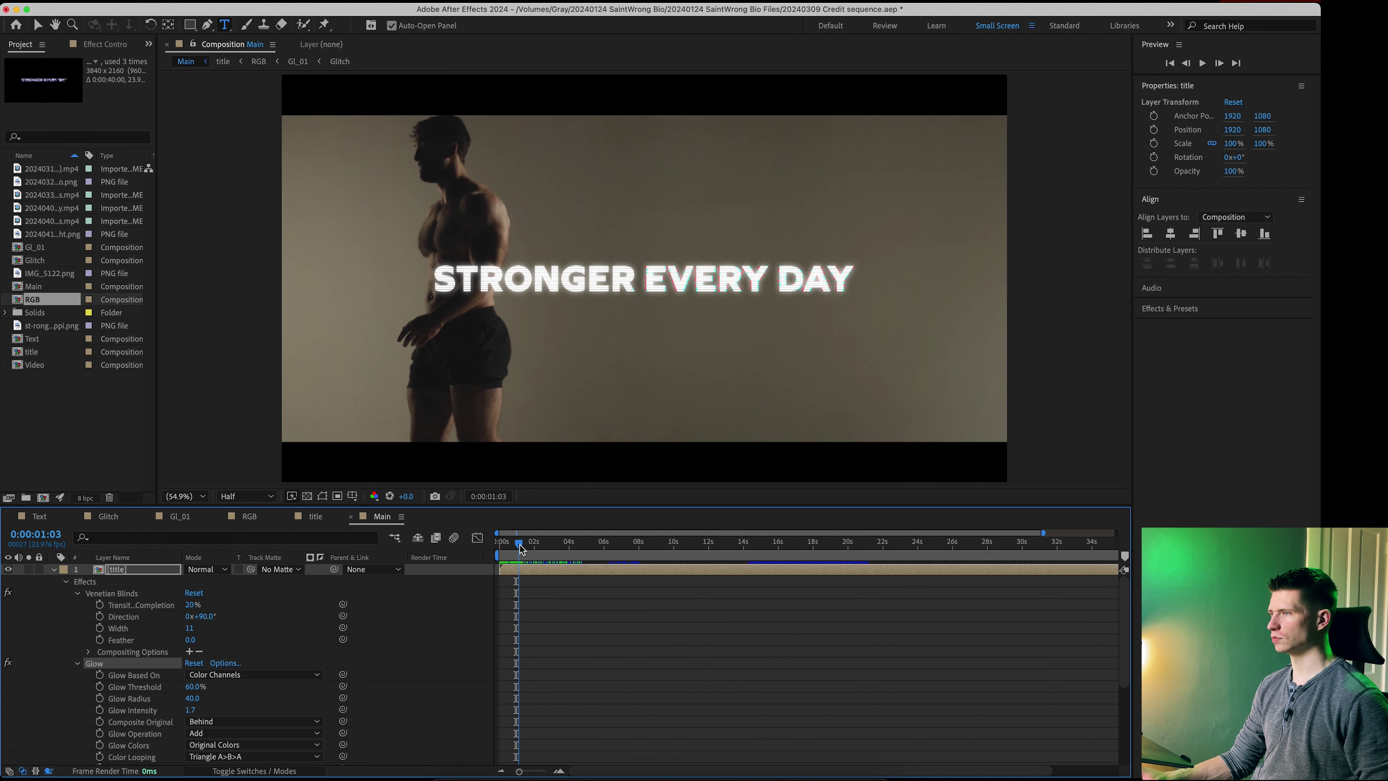
drag(518, 546, 526, 546)
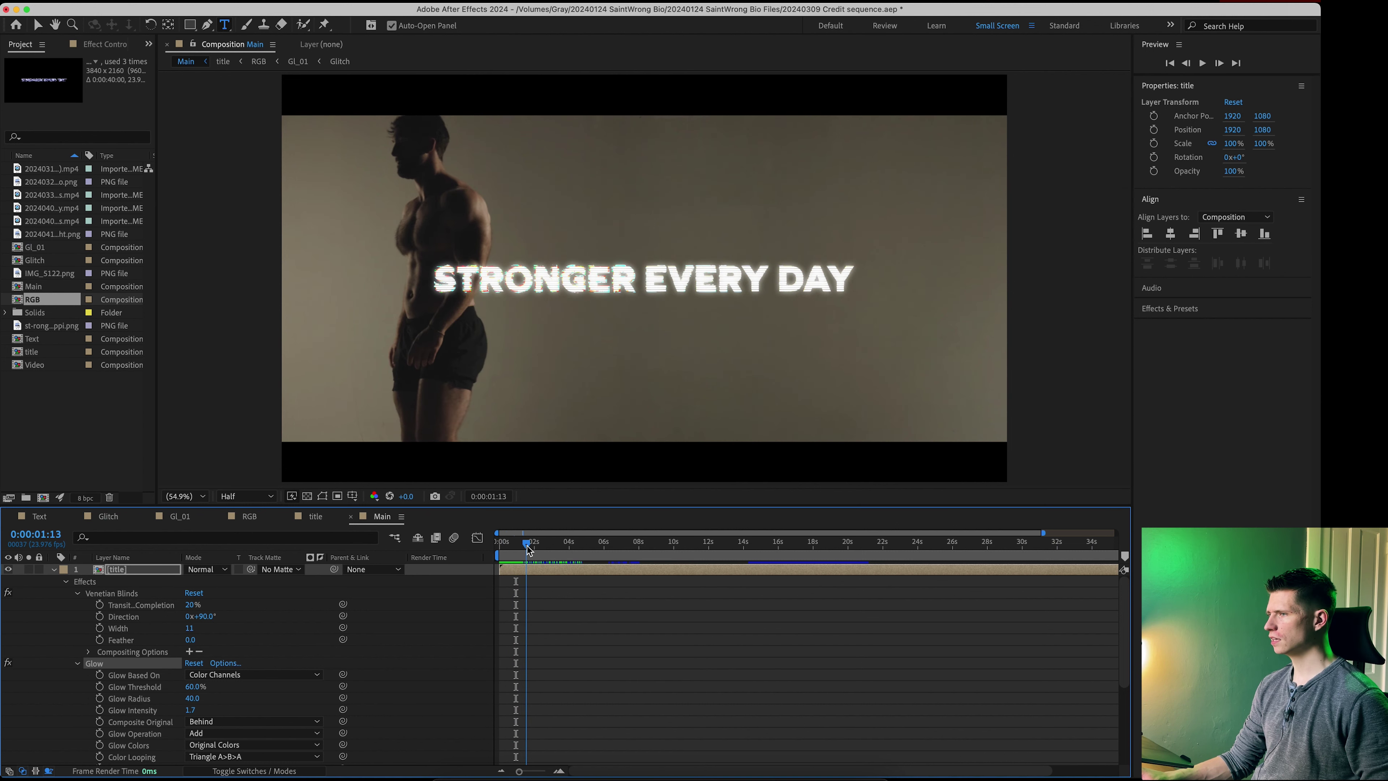
drag(762, 545, 707, 545)
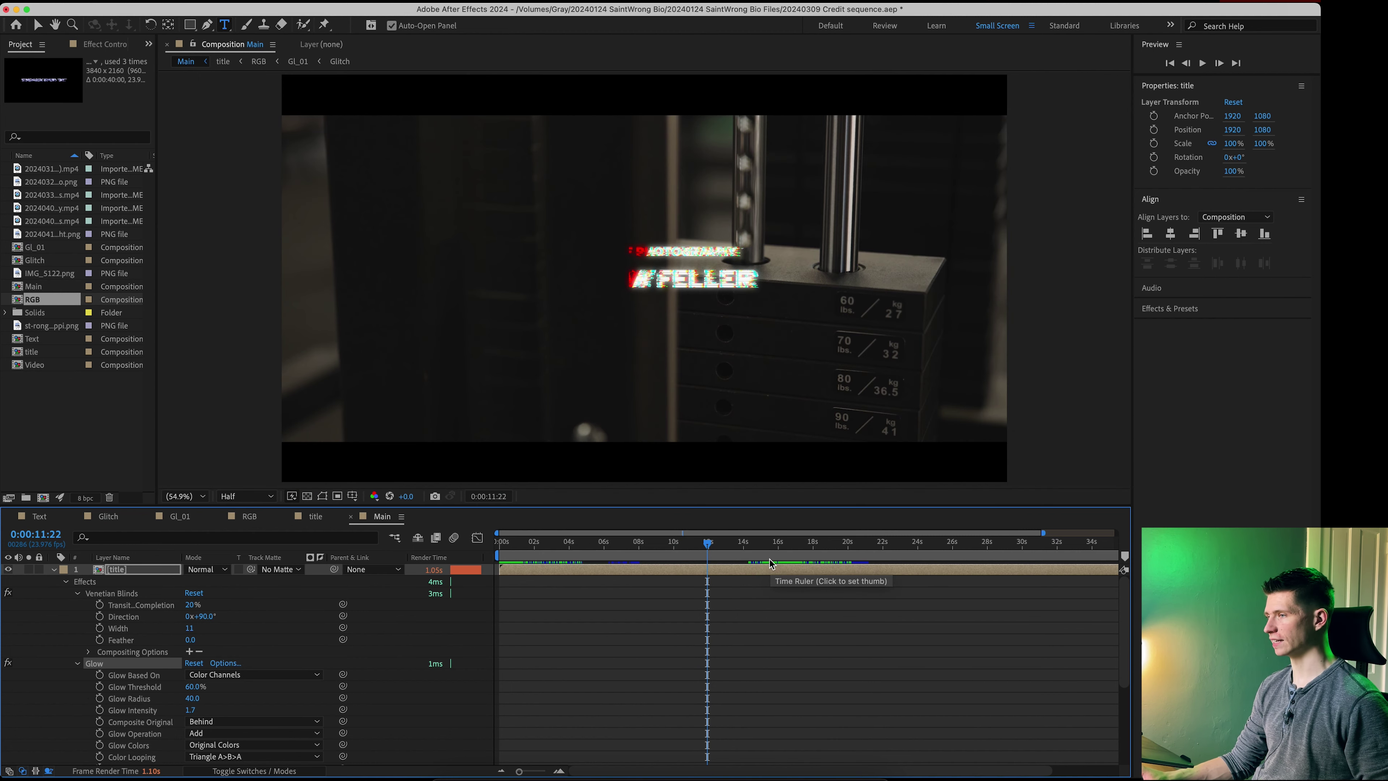
drag(712, 547, 800, 549)
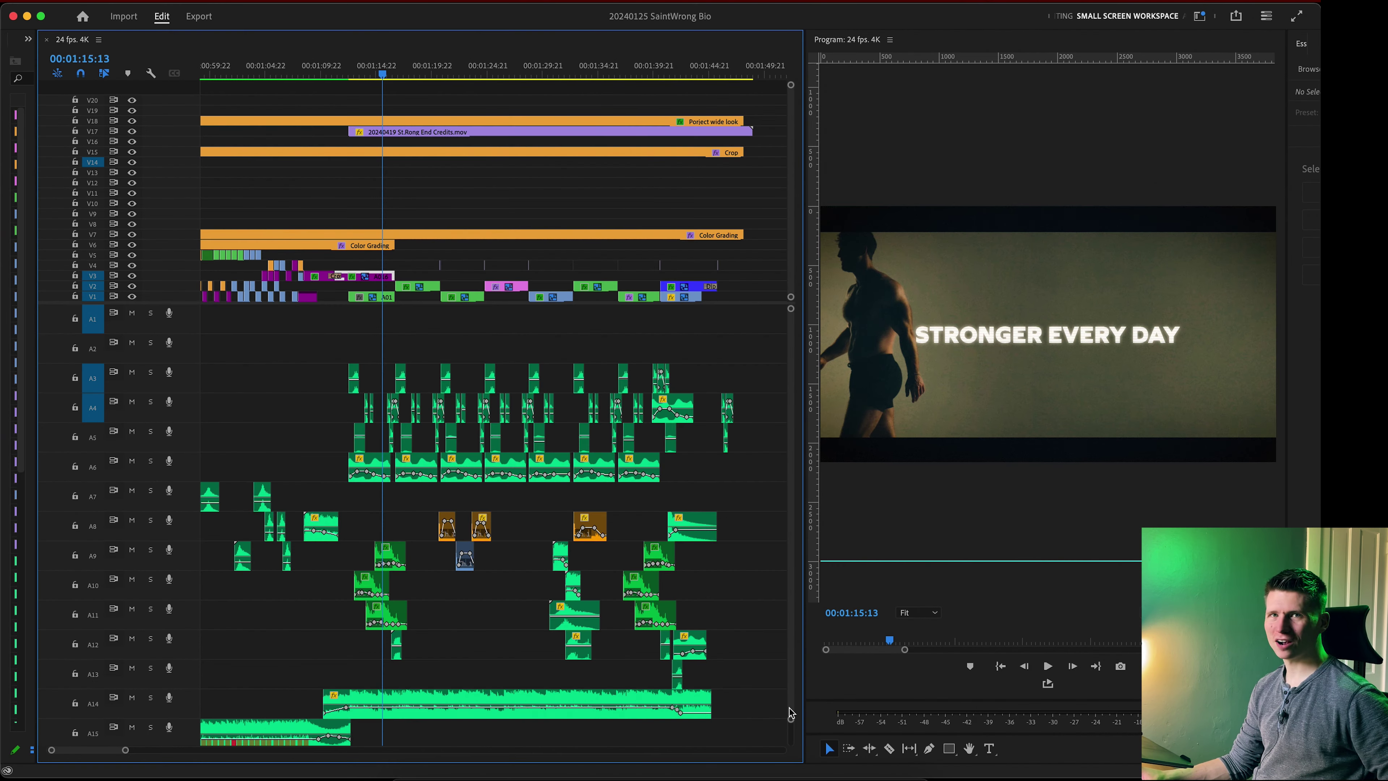
Step: Switch to the Premiere Pro timeline and compare the opening title at 00:01:12:15 with the V18 adjustment layer disabled and enabled
click(434, 122)
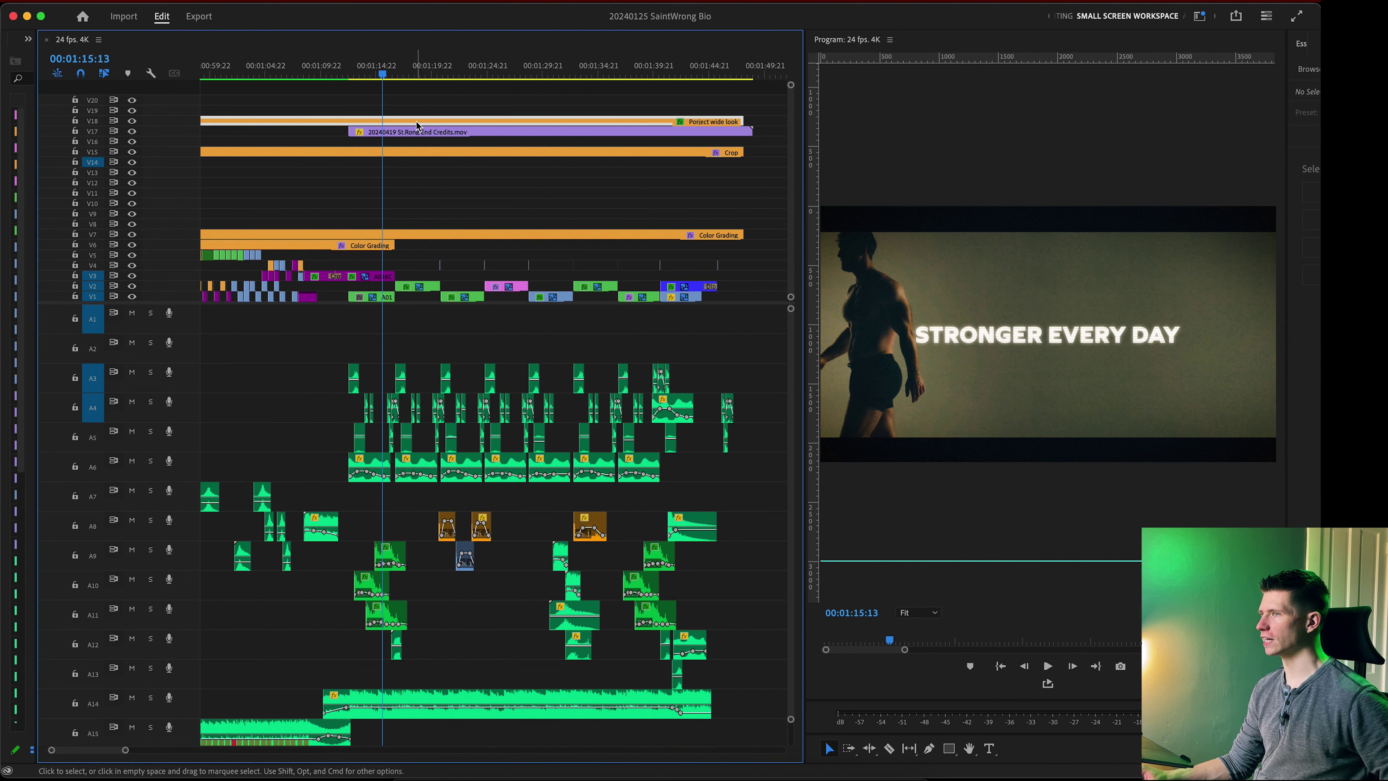
key(shift+super+e)
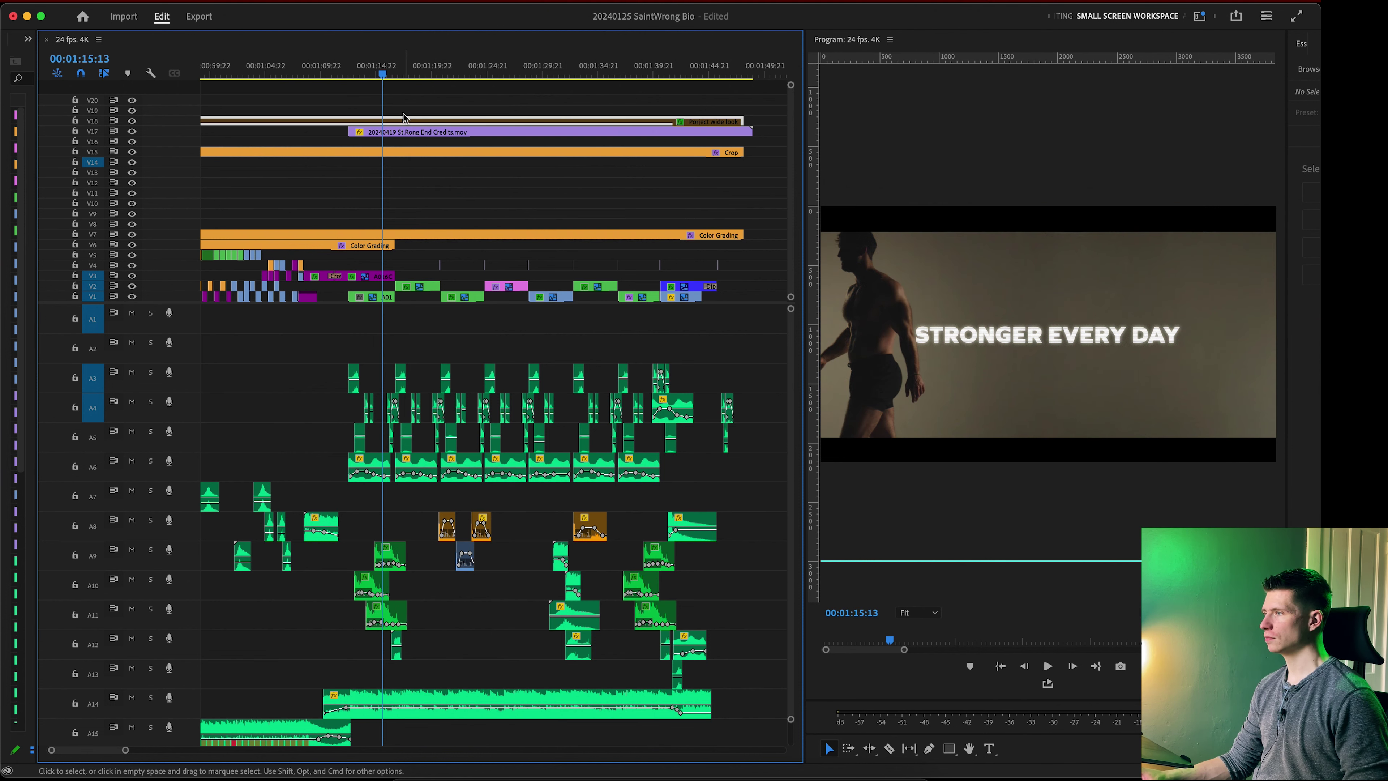
click(350, 72)
drag(352, 73, 353, 73)
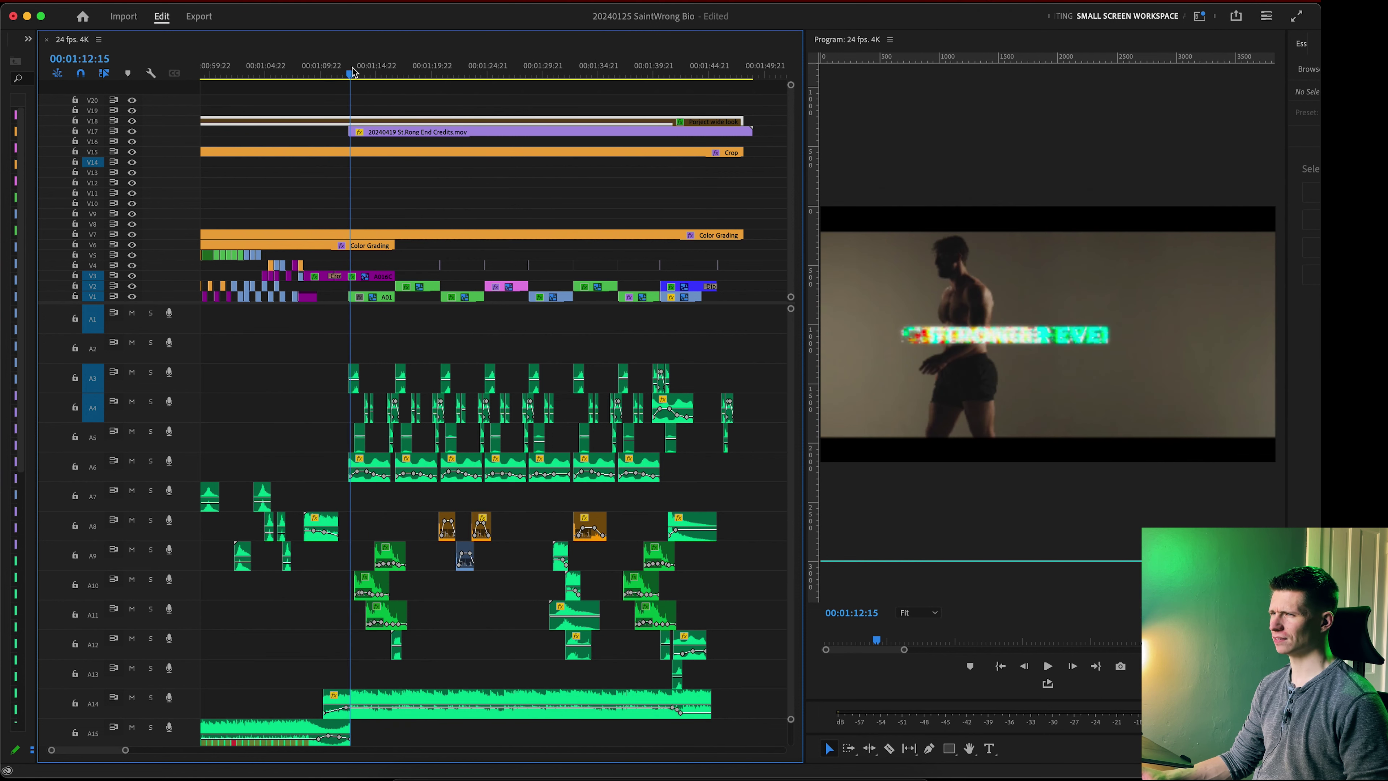
right_click(356, 124)
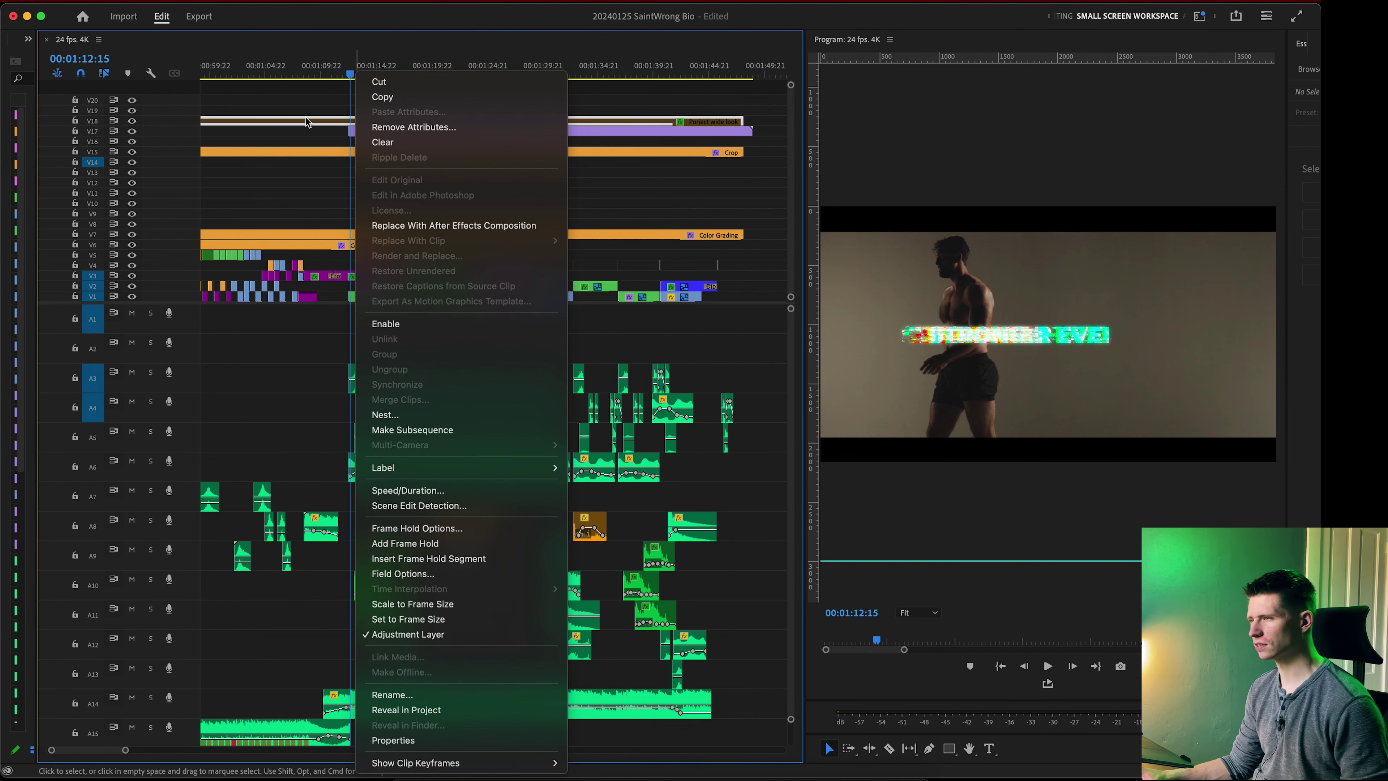
click(291, 107)
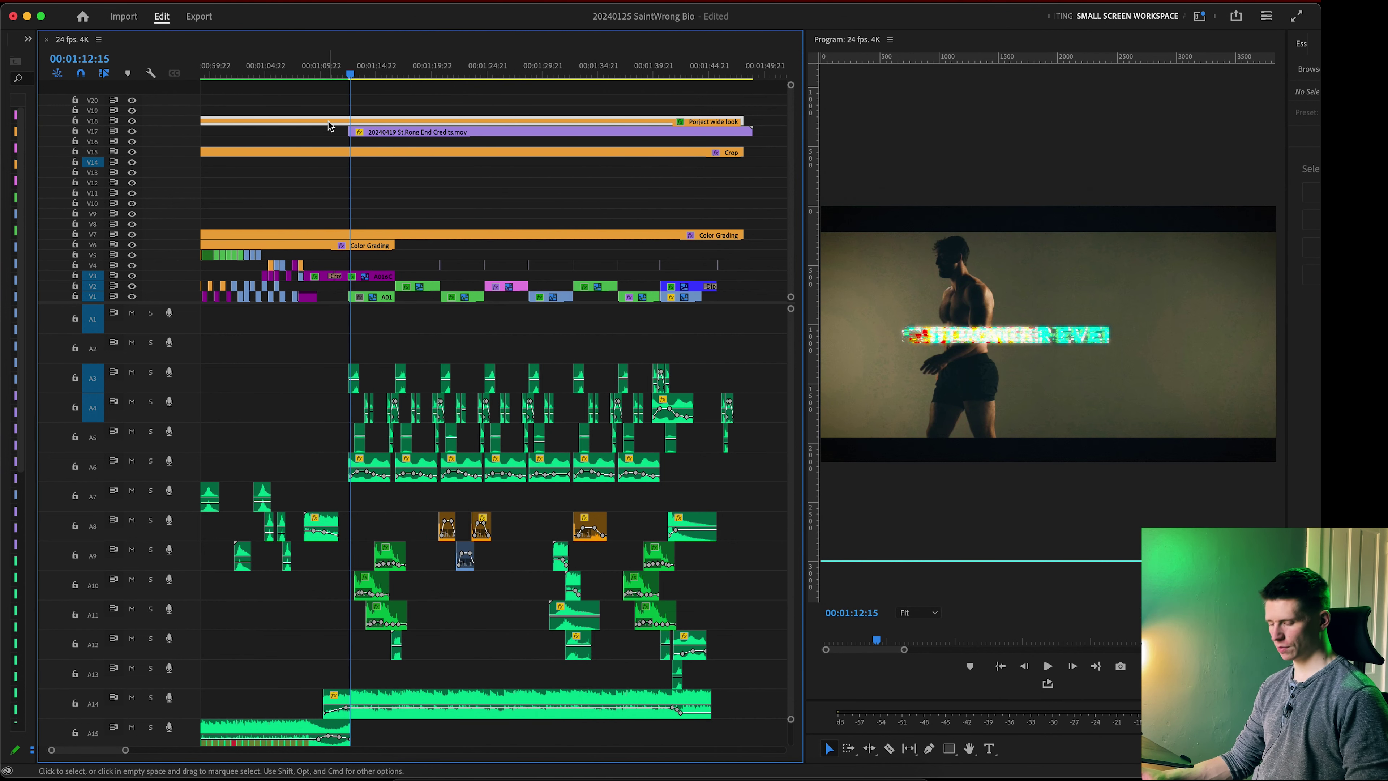
key(shift+super+e)
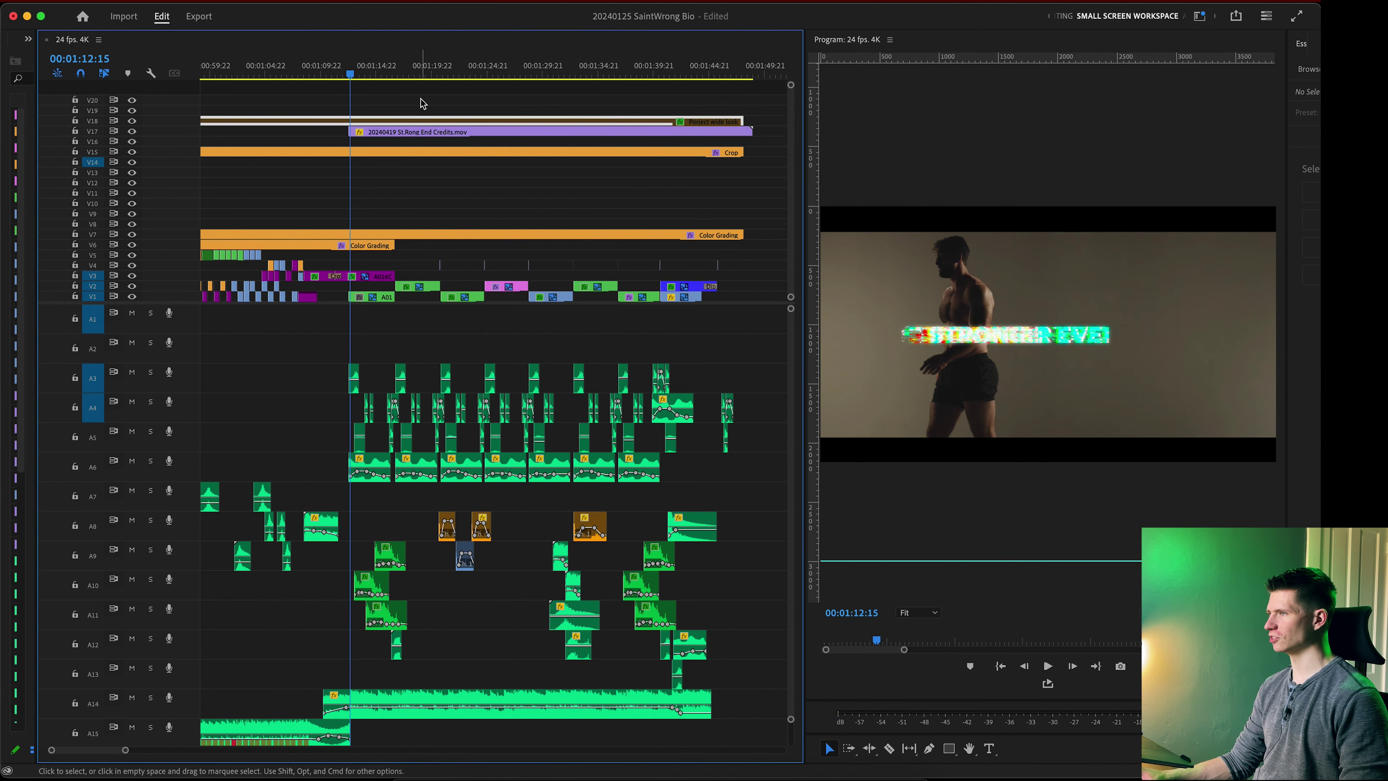
mouse_move(360, 73)
mouse_down()
mouse_move(421, 80)
mouse_move(223, 74)
mouse_move(351, 75)
mouse_up()
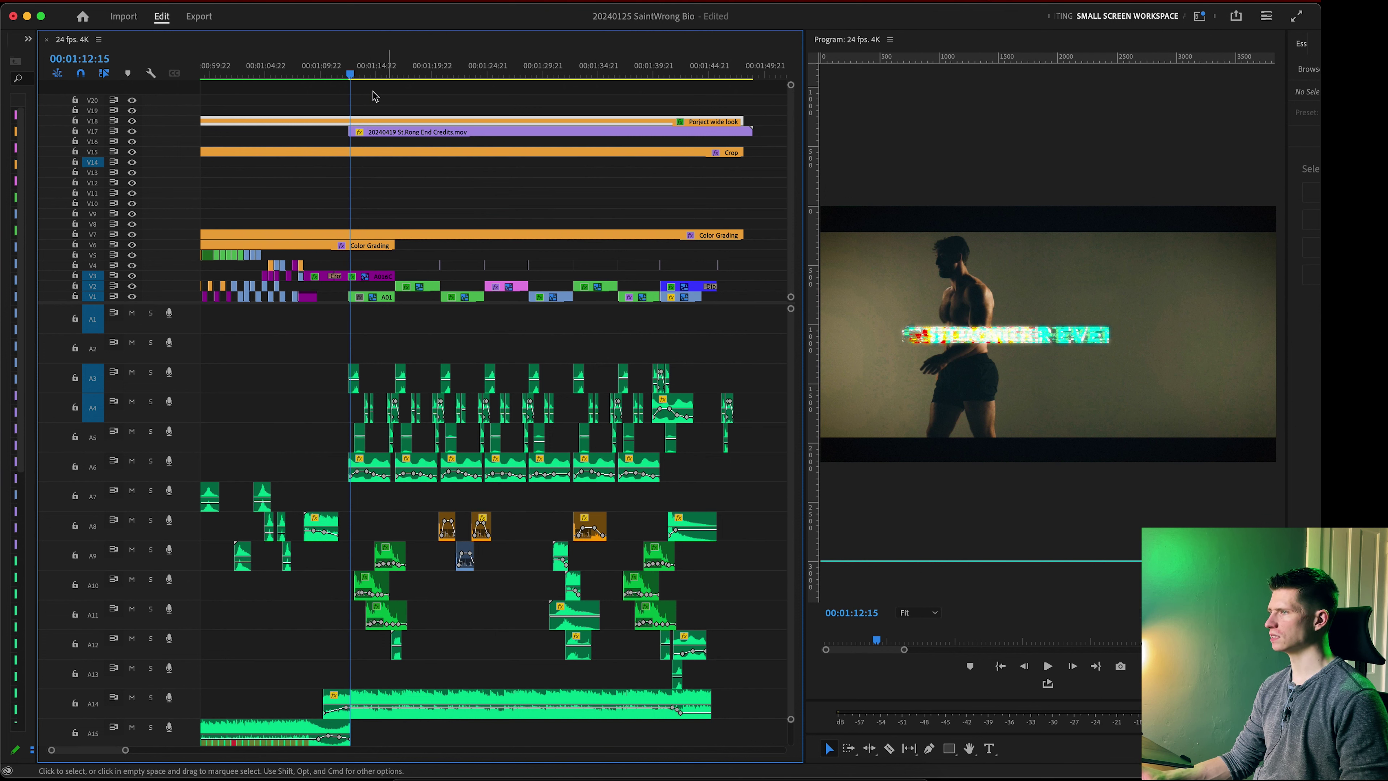
Step: Scrub the opening title to its glitch out at 00:01:16:10 and play through into the directed-by credit
click(361, 74)
drag(364, 77, 370, 75)
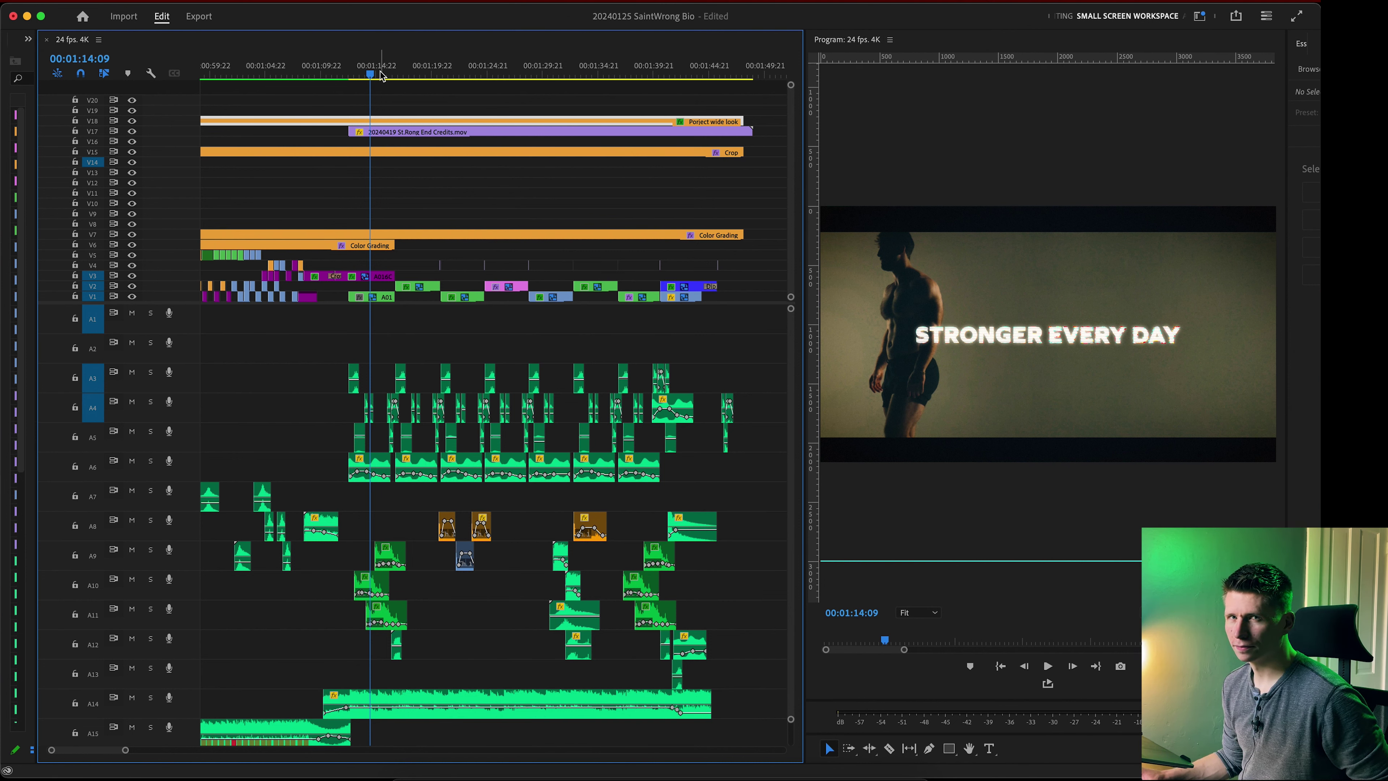
drag(381, 76, 395, 78)
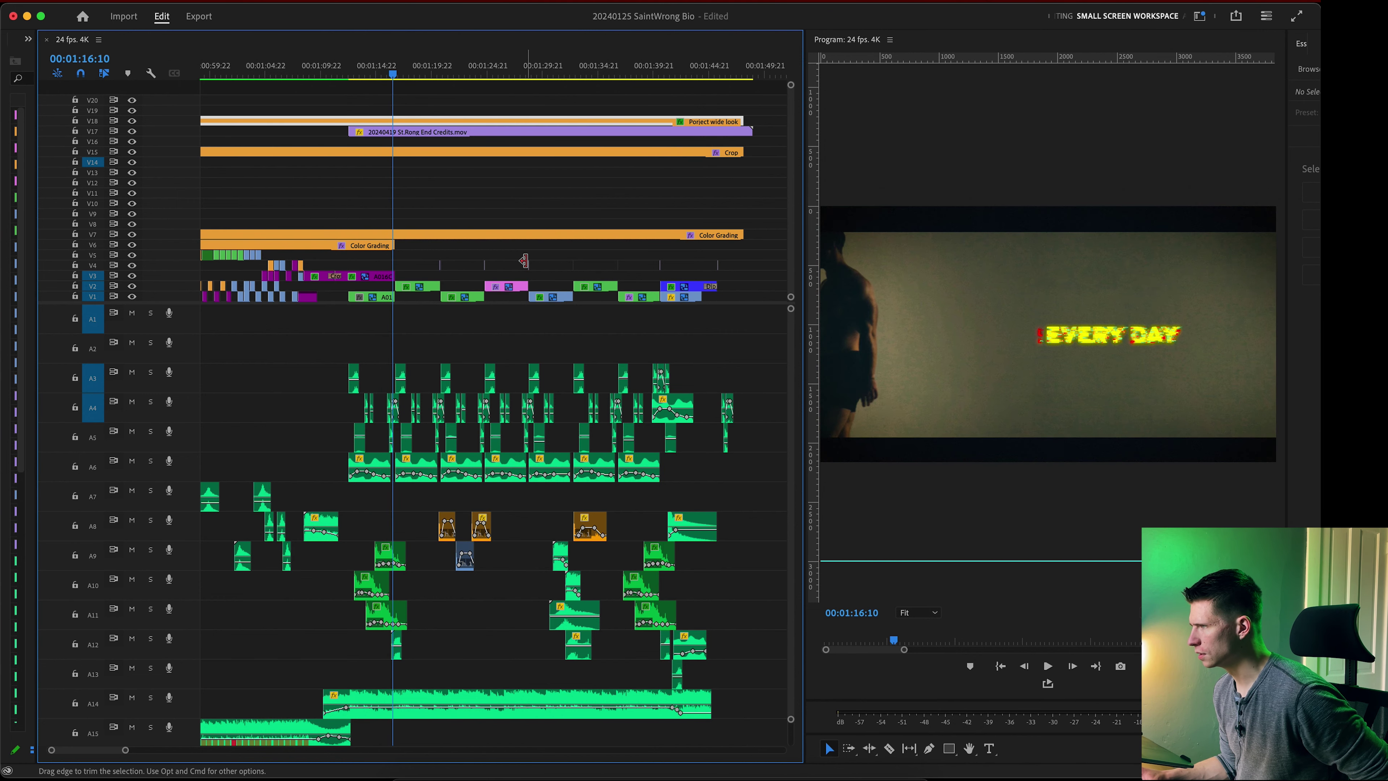
key(=)
key(=)
key(=)
key(space)
key(space)
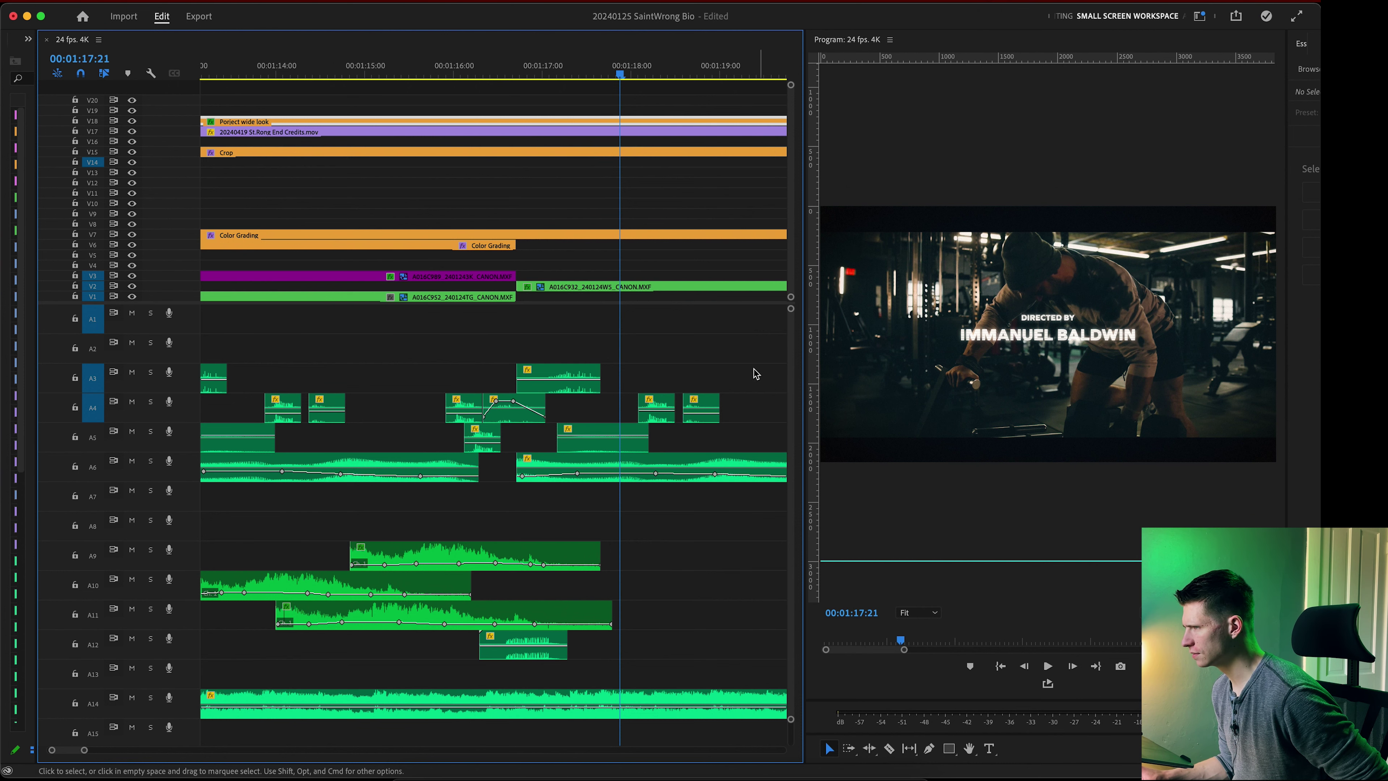
Step: Go to the end of the credit sequence and scrub the Saint Wrong logo from 00:01:44:18 to 00:01:45:23
key(minus)
key(minus)
key(minus)
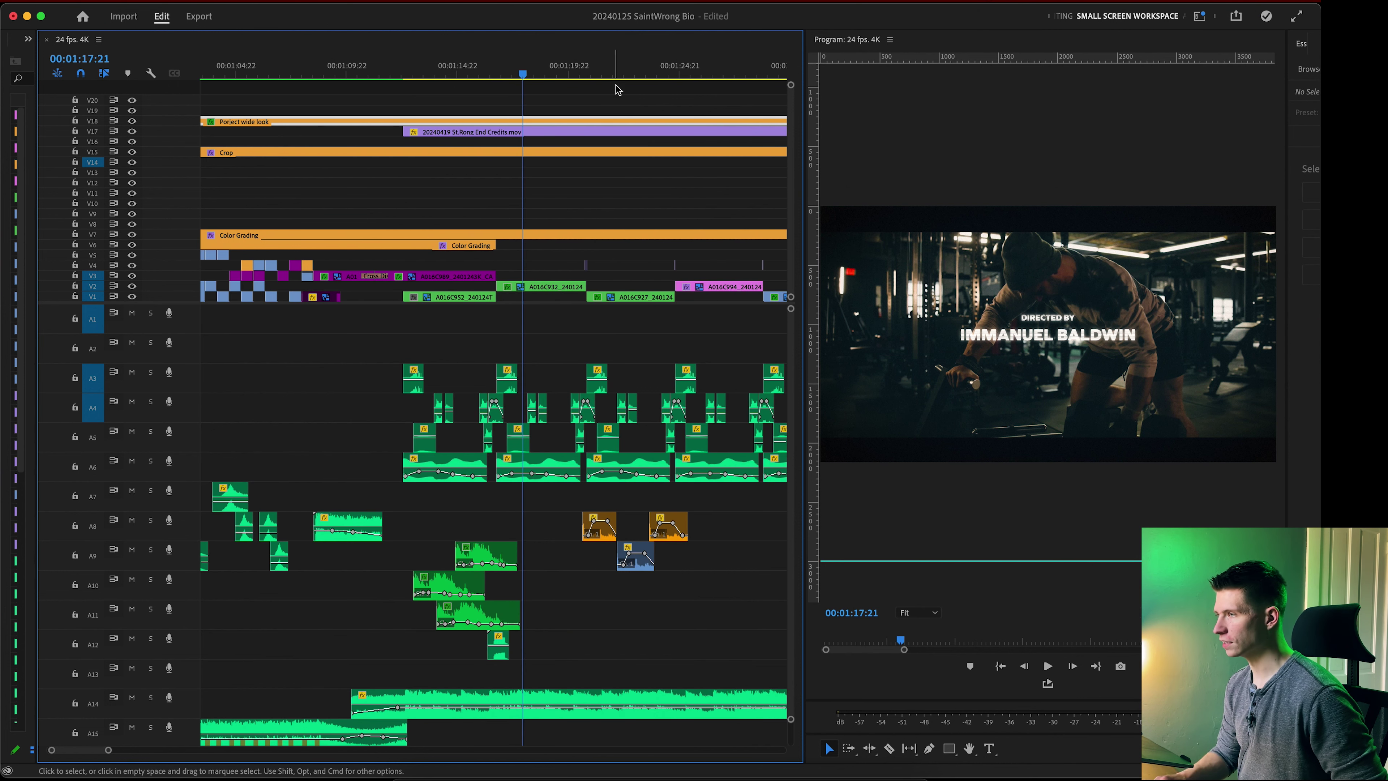
scroll(621, 104, down, 3)
scroll(624, 111, down, 3)
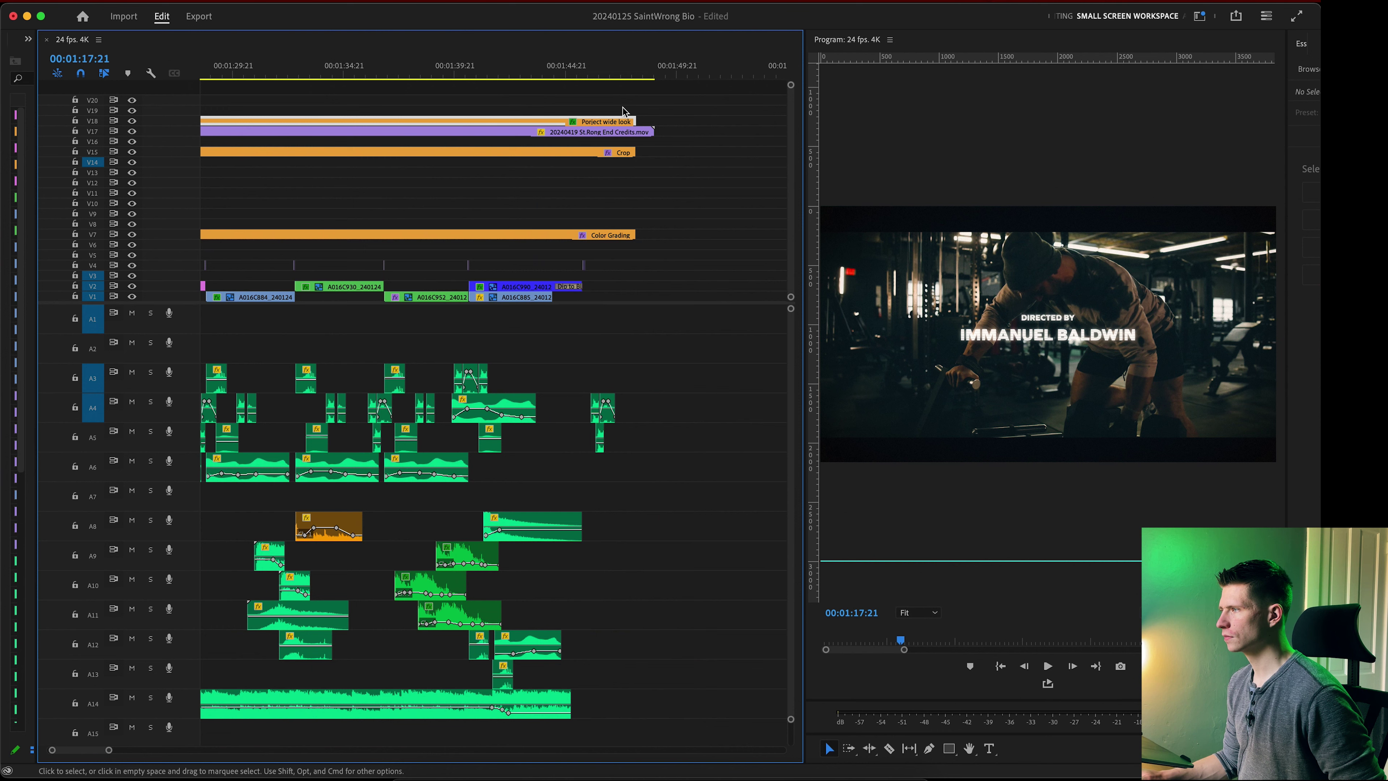
click(602, 73)
mouse_move(562, 71)
mouse_down()
mouse_move(545, 72)
mouse_move(562, 72)
mouse_up()
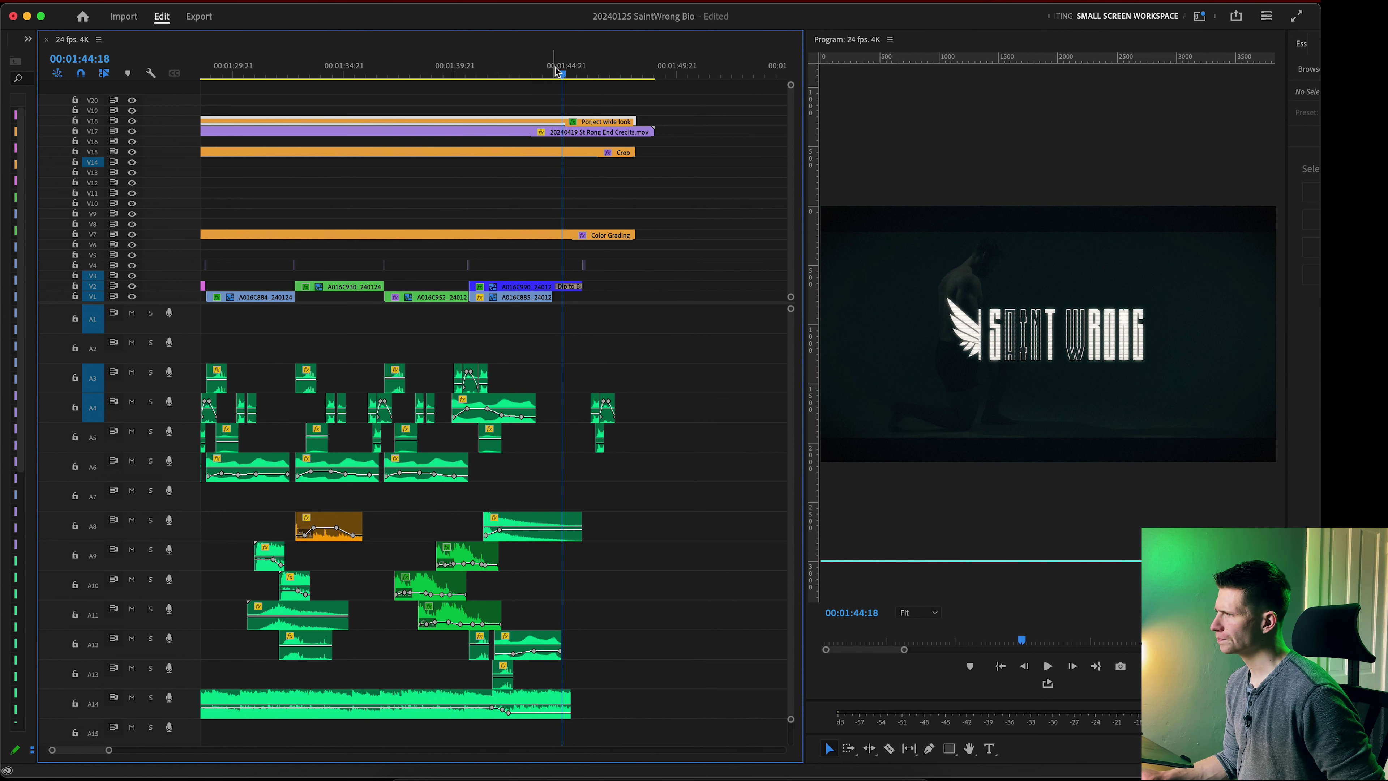
drag(563, 71, 588, 74)
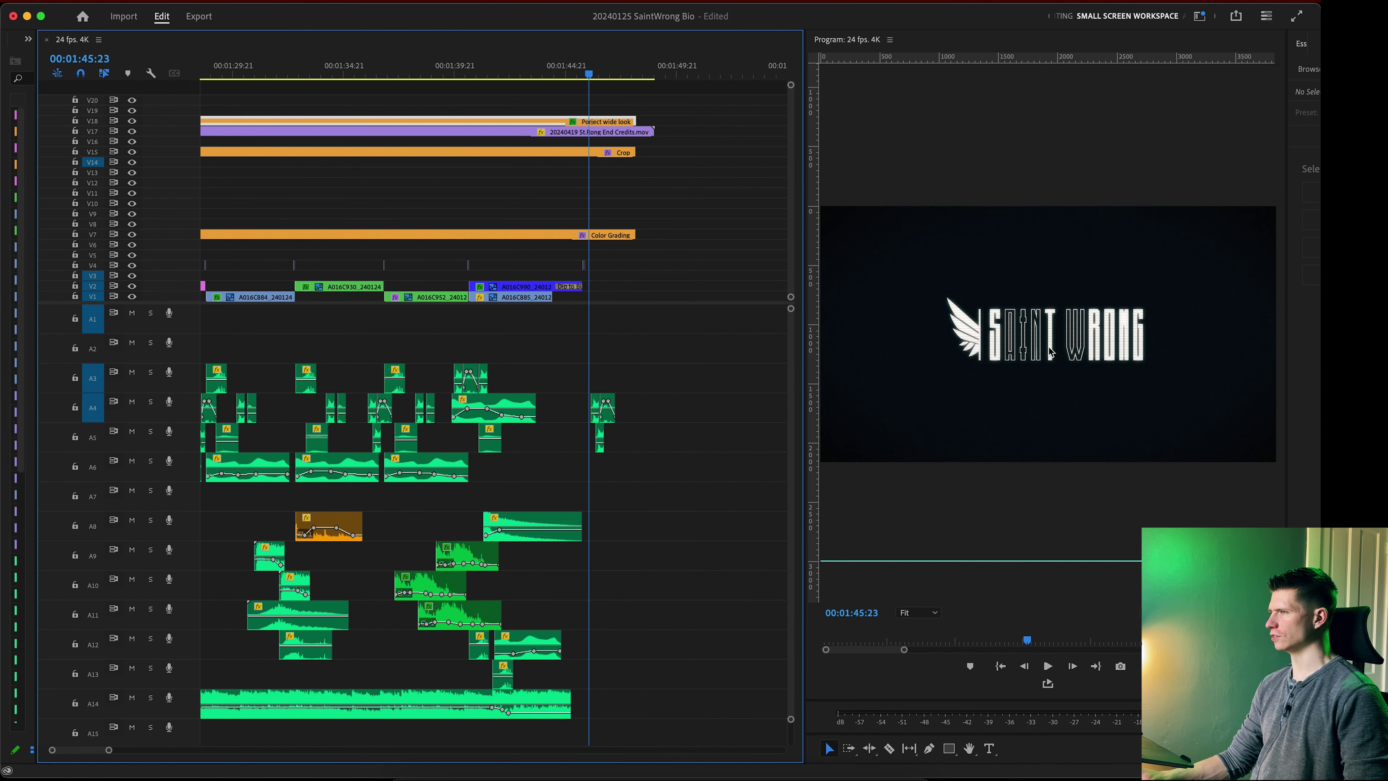